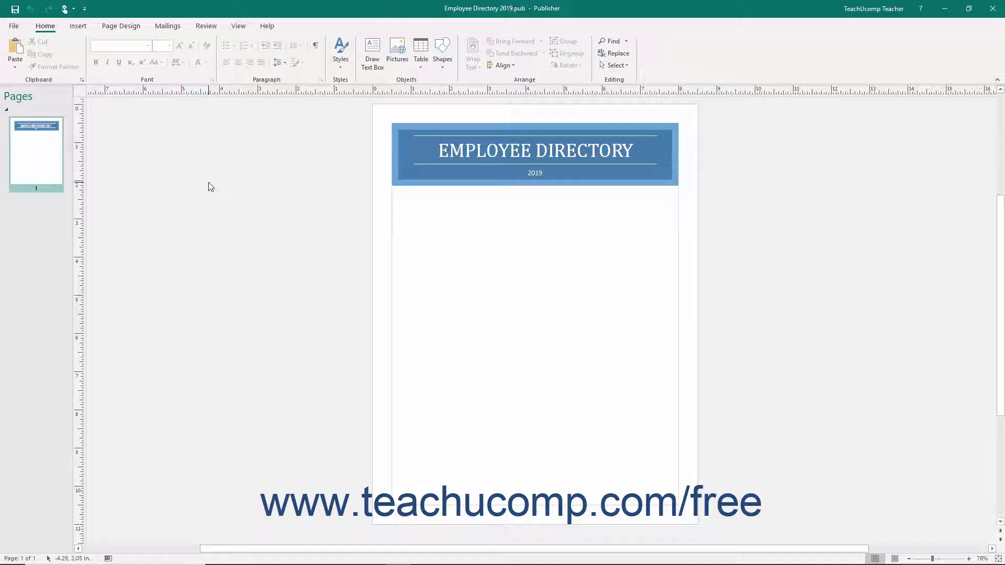
# - Insert a catalog page as page 2 of the employee directory and go to it
pyautogui.click(42, 162)
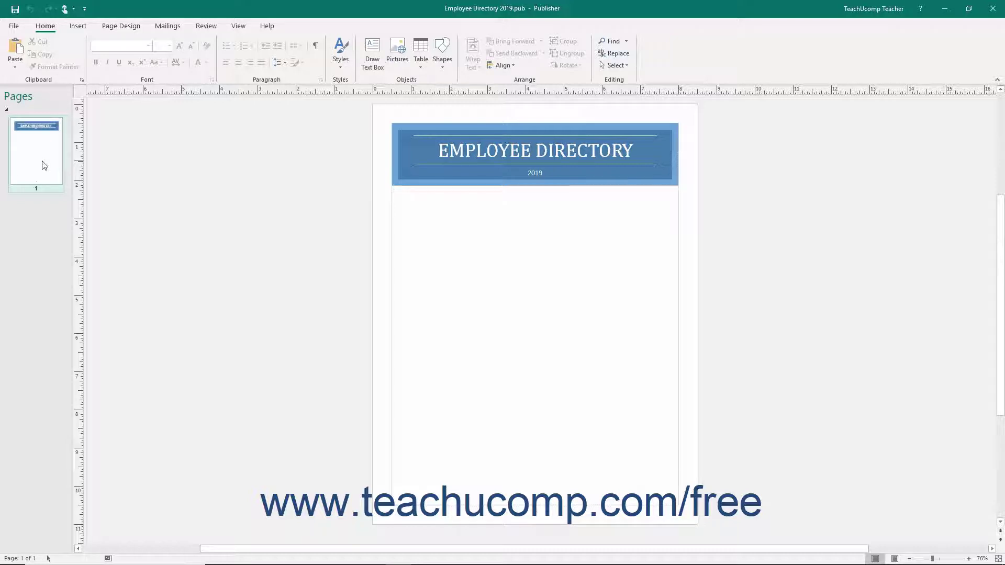
pyautogui.click(78, 26)
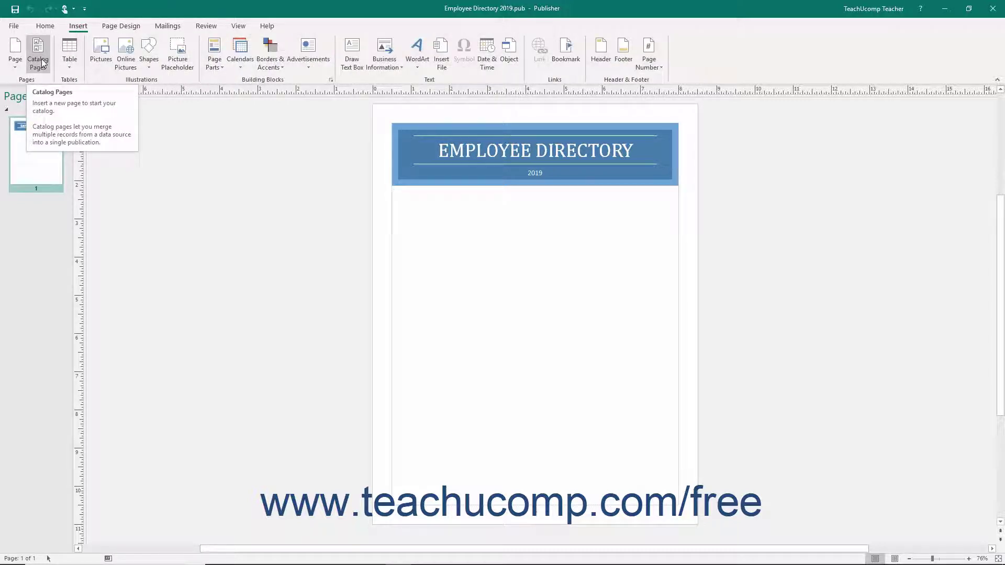
pyautogui.click(42, 62)
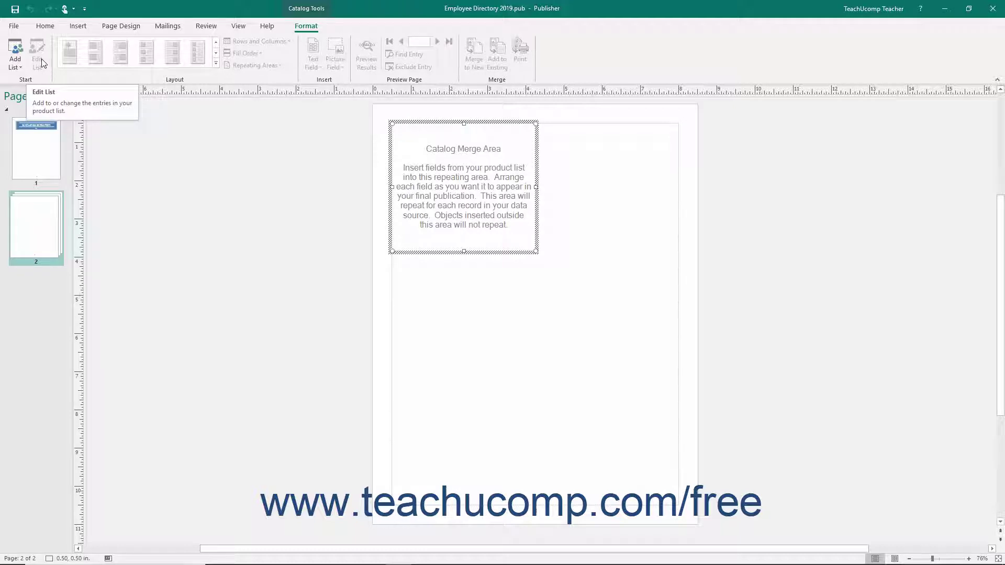
pyautogui.click(43, 221)
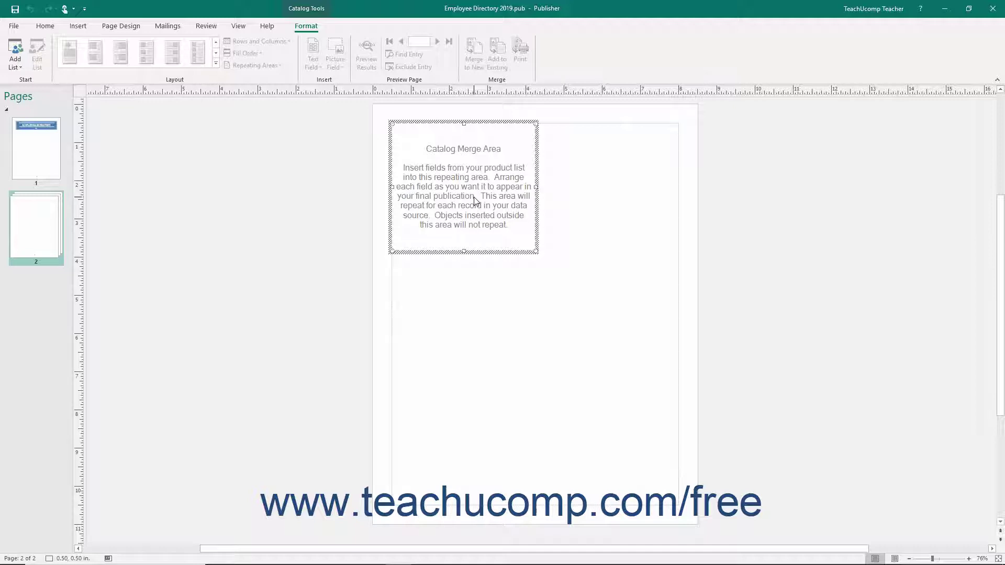
pyautogui.click(307, 26)
pyautogui.click(16, 58)
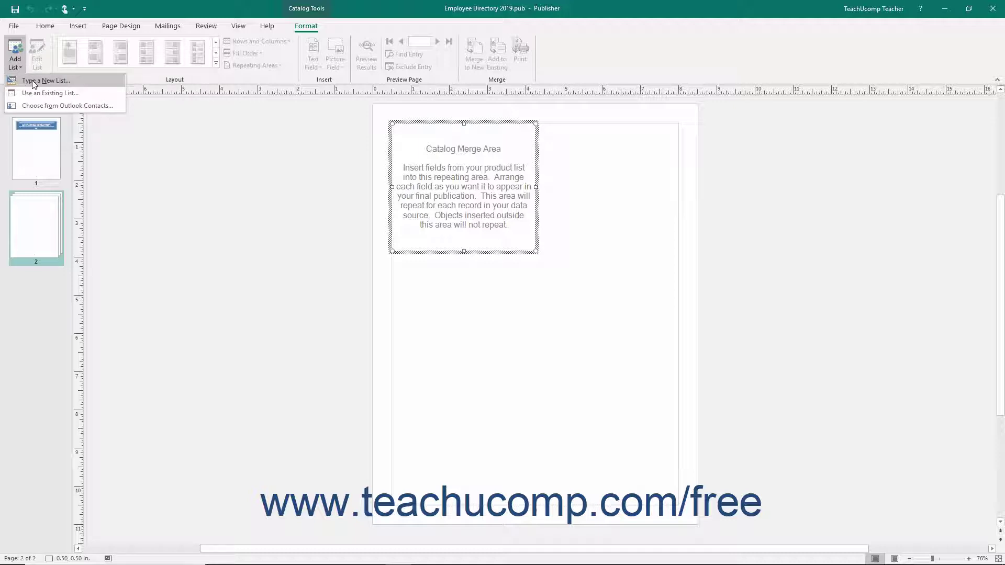
pyautogui.click(32, 81)
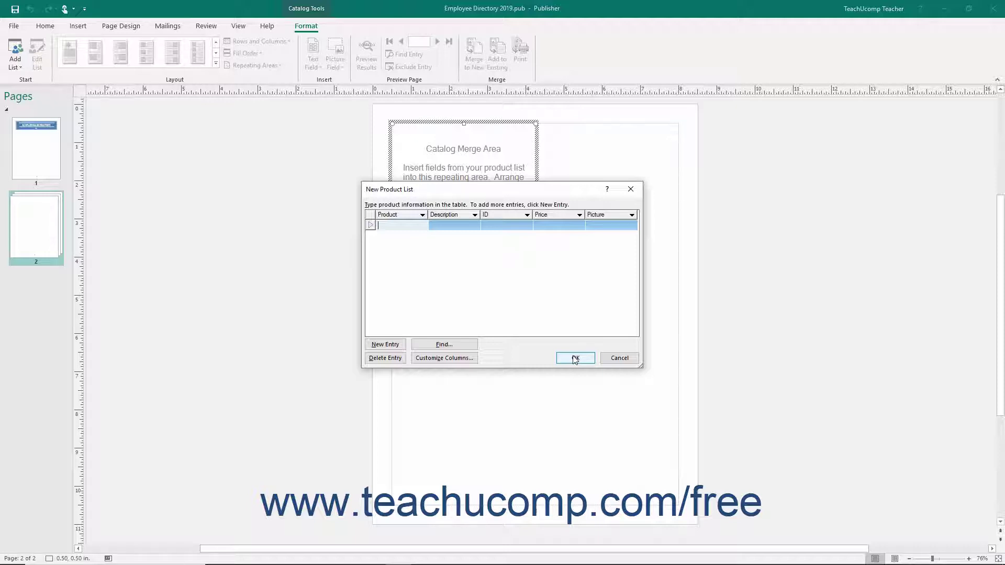
pyautogui.click(619, 358)
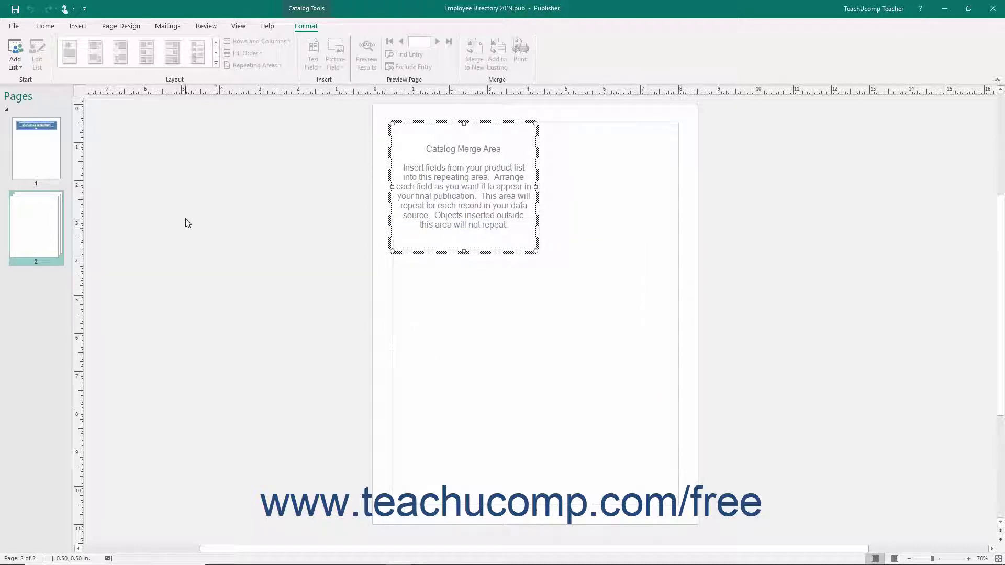
pyautogui.click(15, 55)
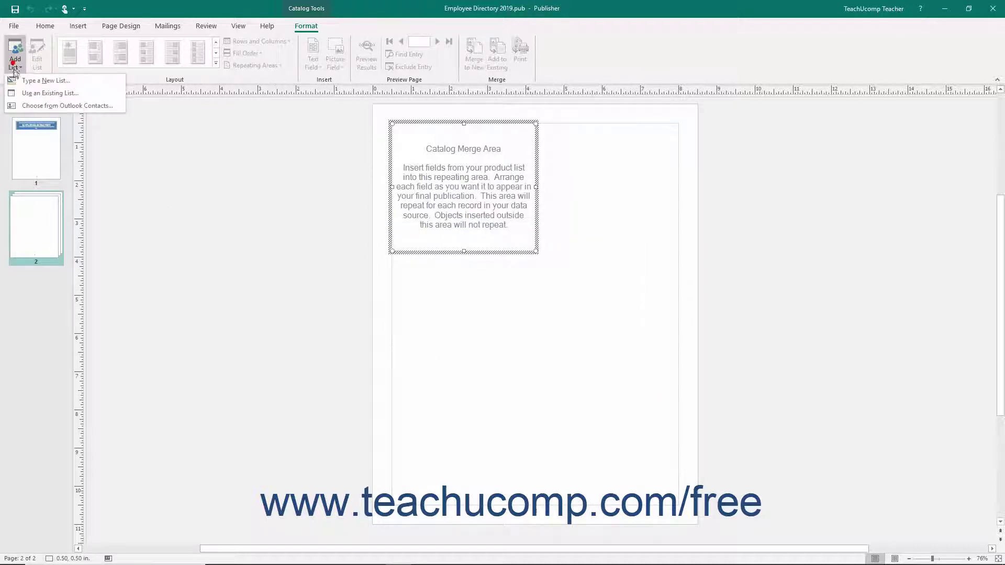
pyautogui.click(25, 95)
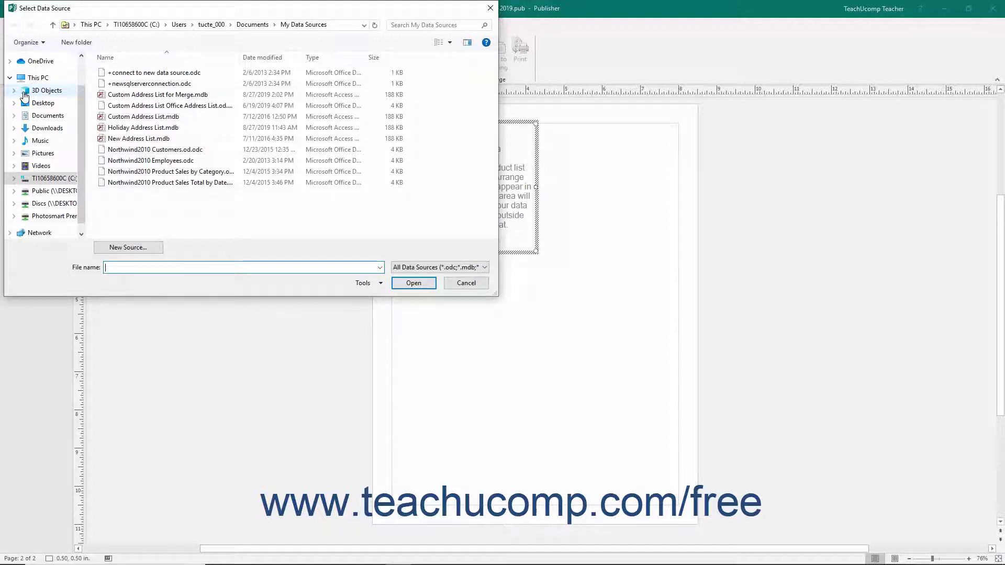
pyautogui.click(445, 285)
pyautogui.click(14, 55)
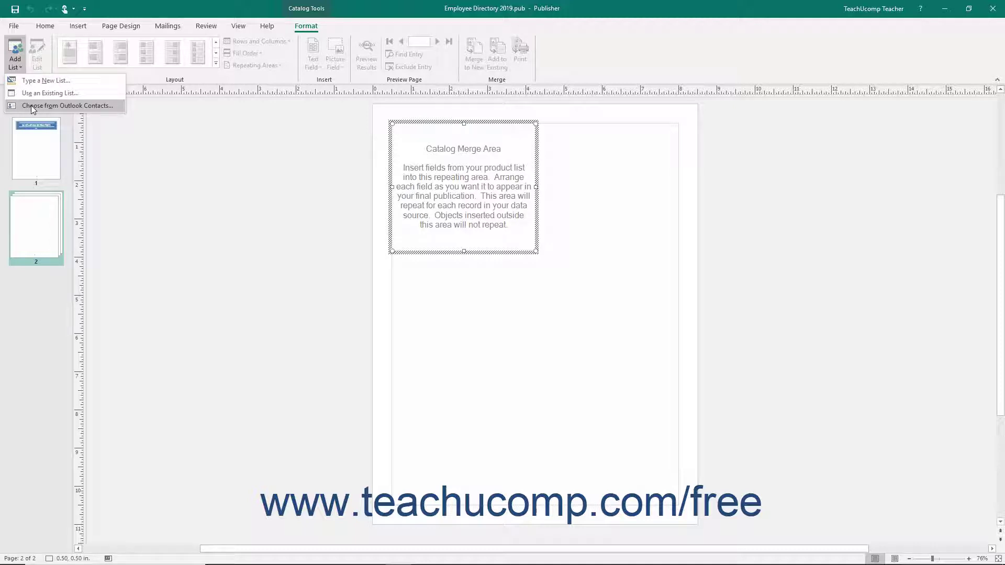
pyautogui.click(30, 105)
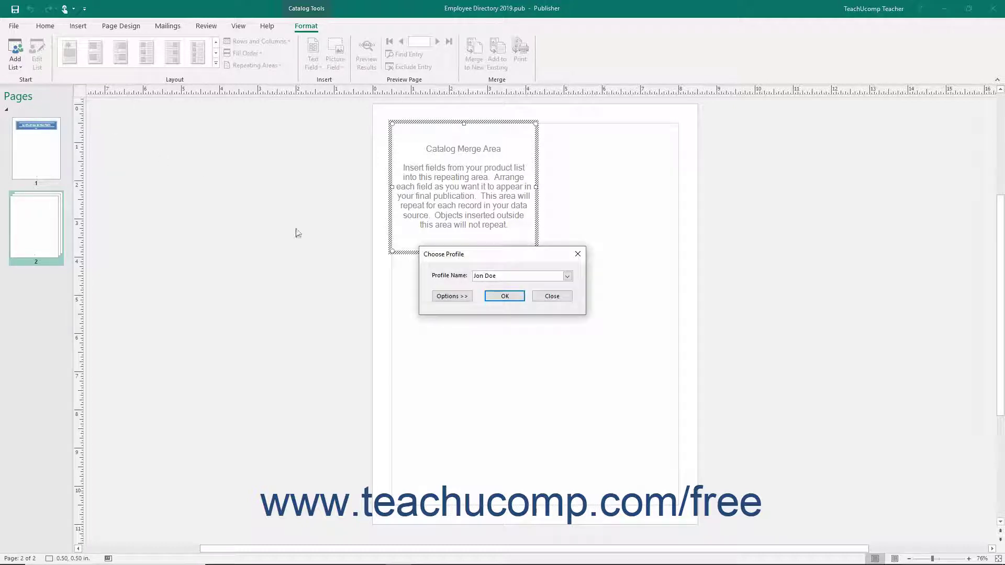
pyautogui.click(505, 296)
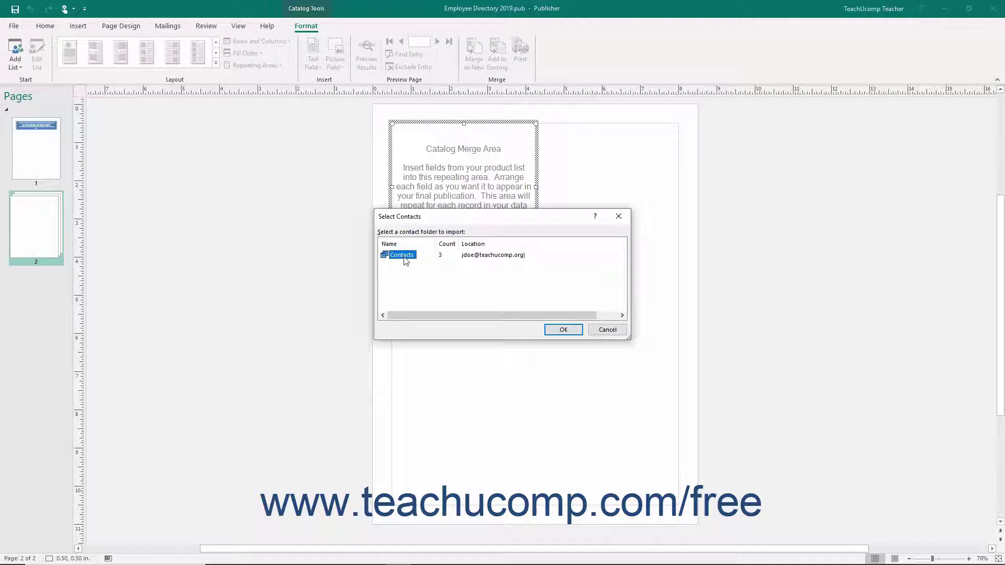
pyautogui.click(563, 330)
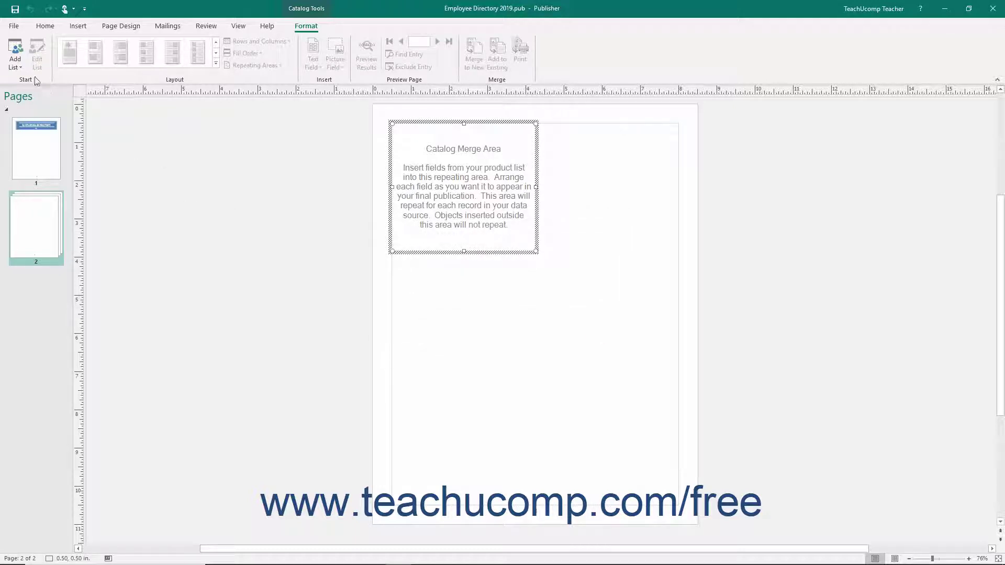
pyautogui.click(15, 62)
# - Use the Employee table from Documents\xtreme.accdb as the catalog's existing data list
pyautogui.click(49, 93)
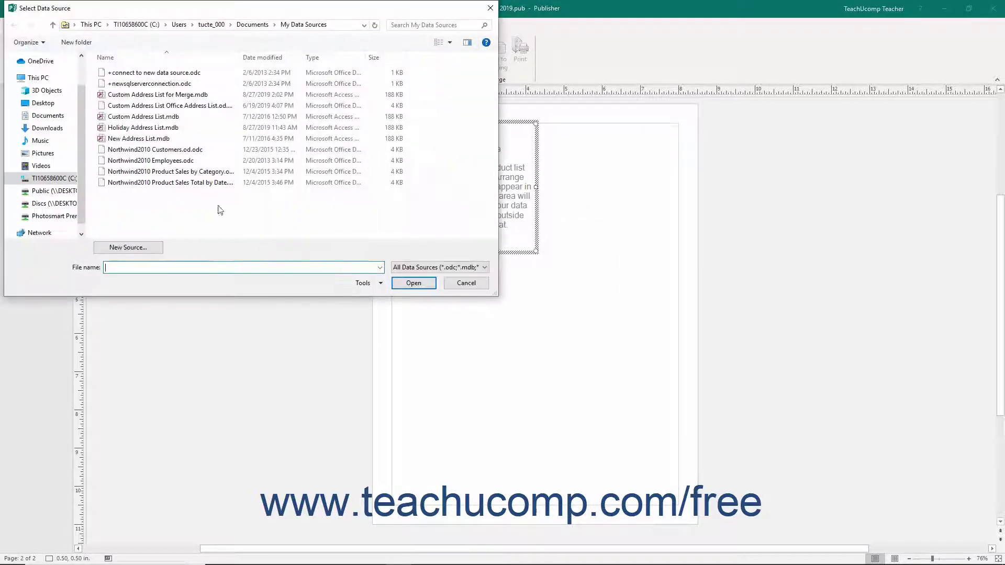
pyautogui.click(46, 116)
pyautogui.scroll(-10, 252, 197)
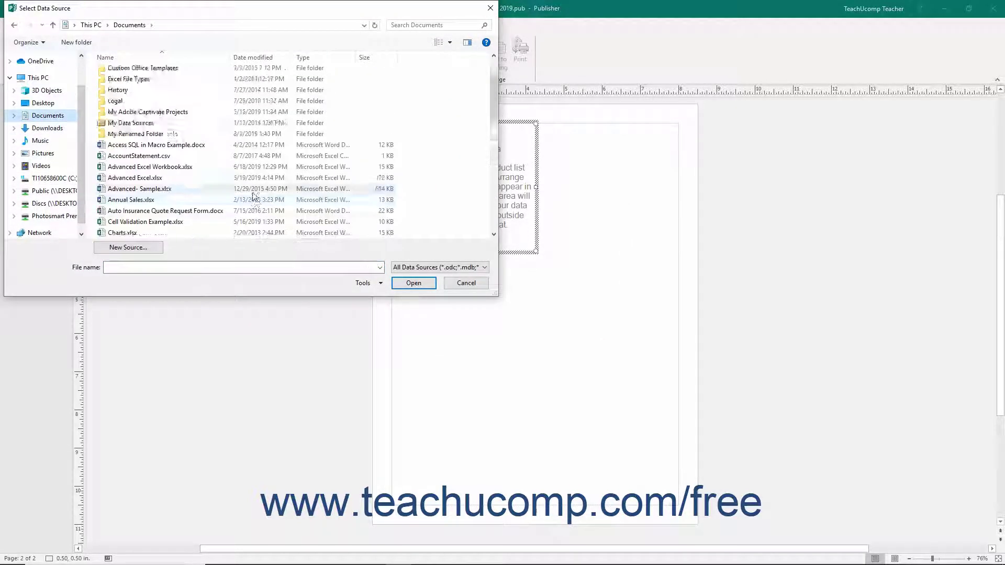
pyautogui.click(153, 234)
pyautogui.click(414, 283)
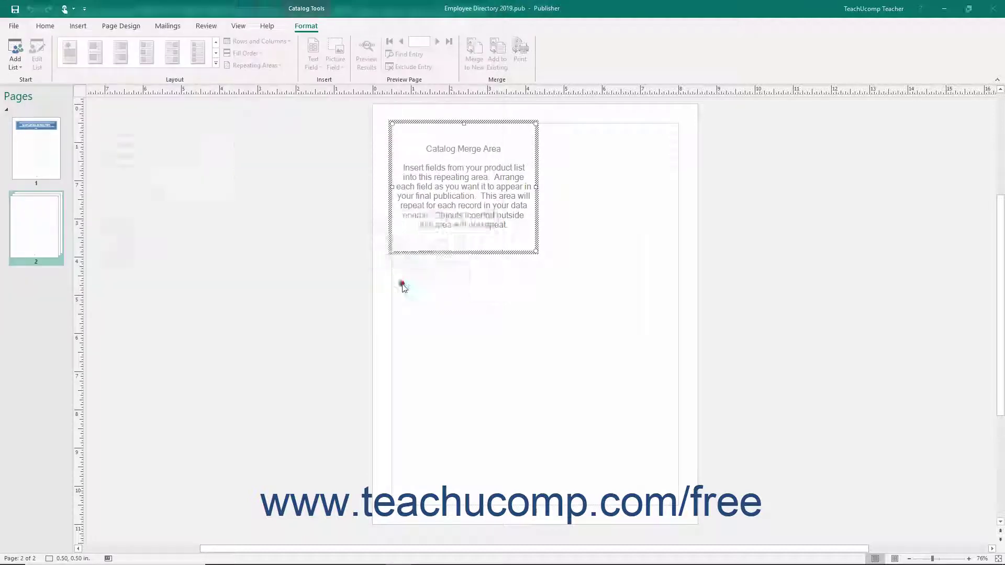
pyautogui.scroll(-5, 402, 288)
pyautogui.click(406, 259)
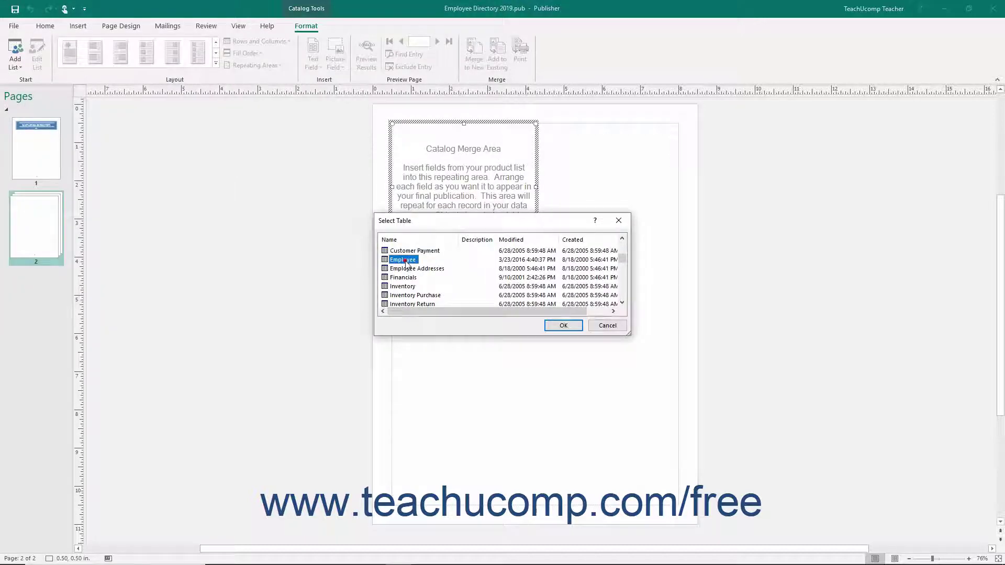
pyautogui.click(555, 325)
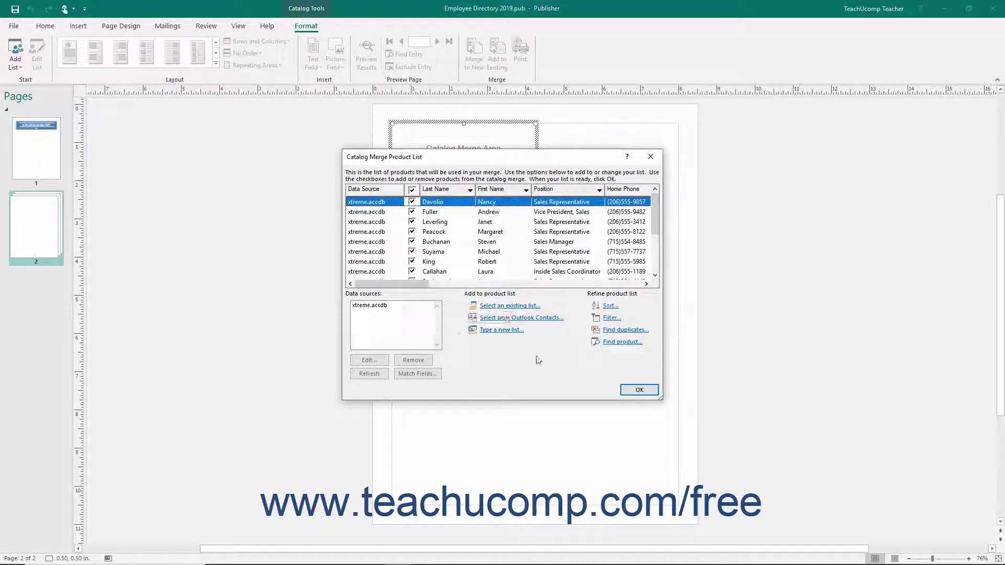
pyautogui.click(636, 389)
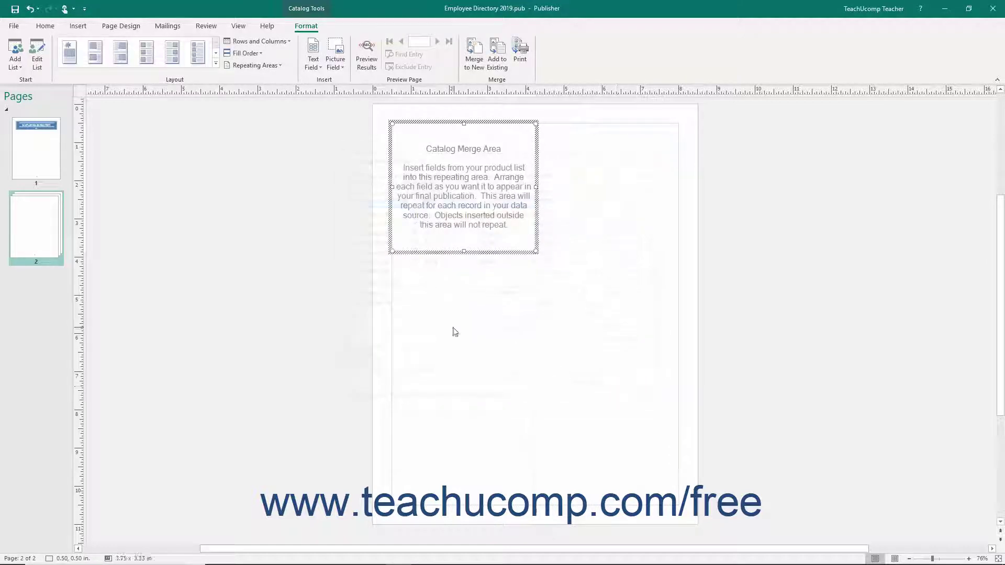
# - Review the employee records in Edit List, then close the list
pyautogui.click(38, 67)
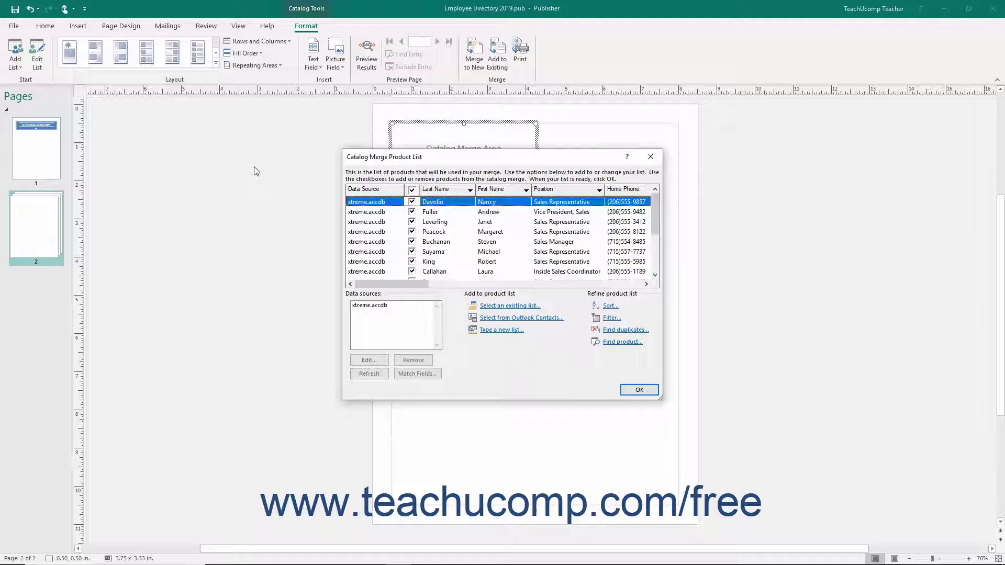
pyautogui.scroll(-3, 417, 228)
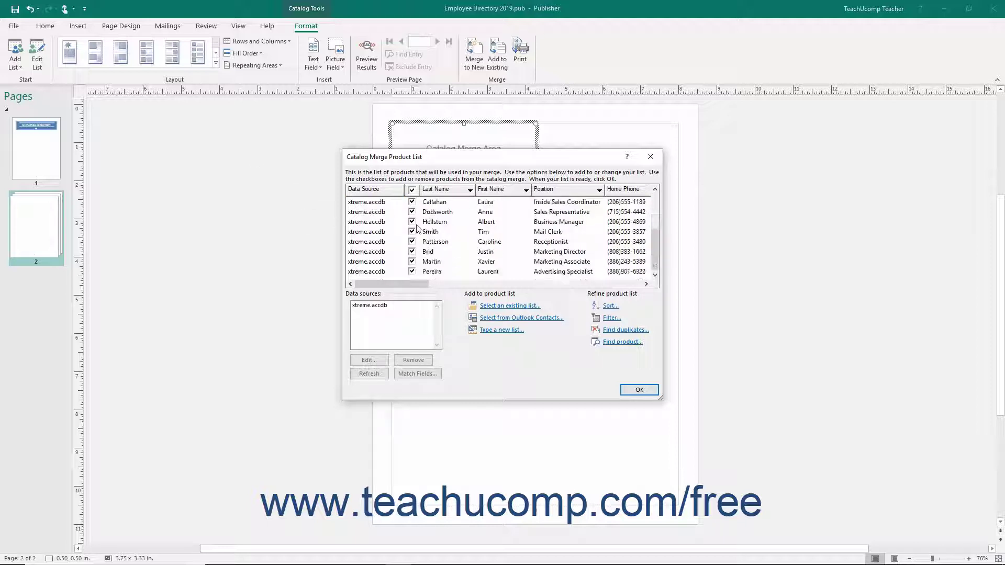
pyautogui.press('Home')
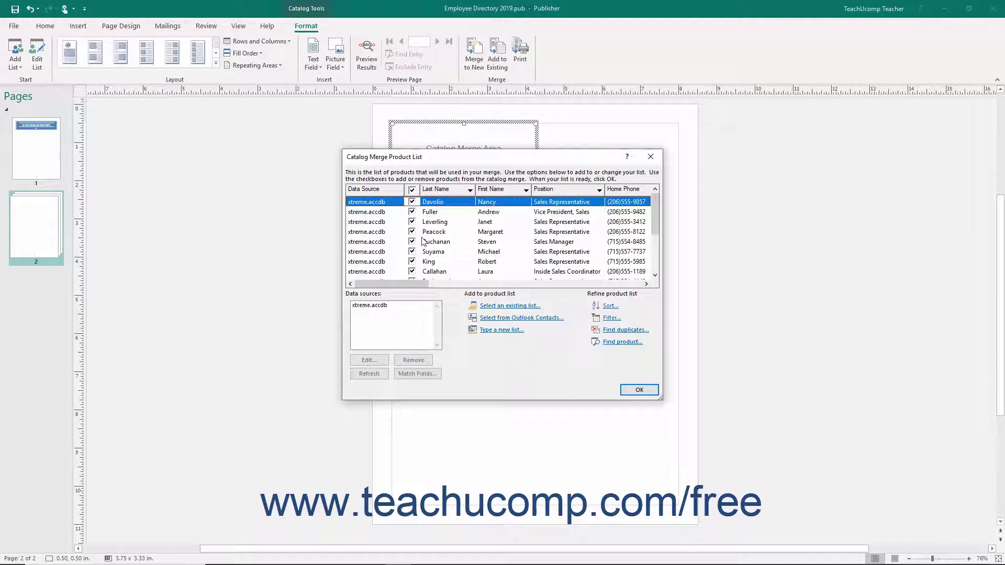
pyautogui.click(635, 391)
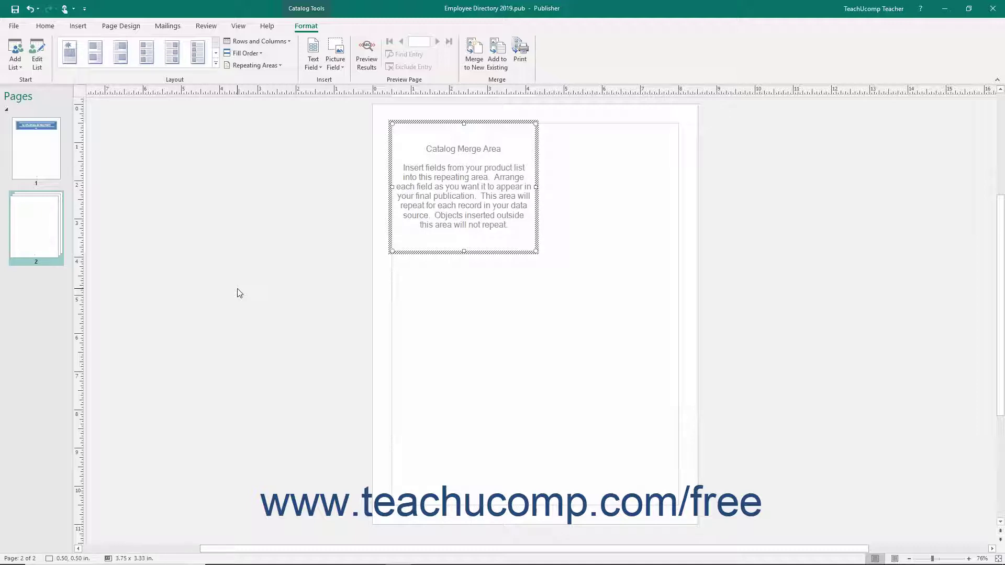
# - Apply the '3 entries, picture on left' catalog layout
pyautogui.click(149, 57)
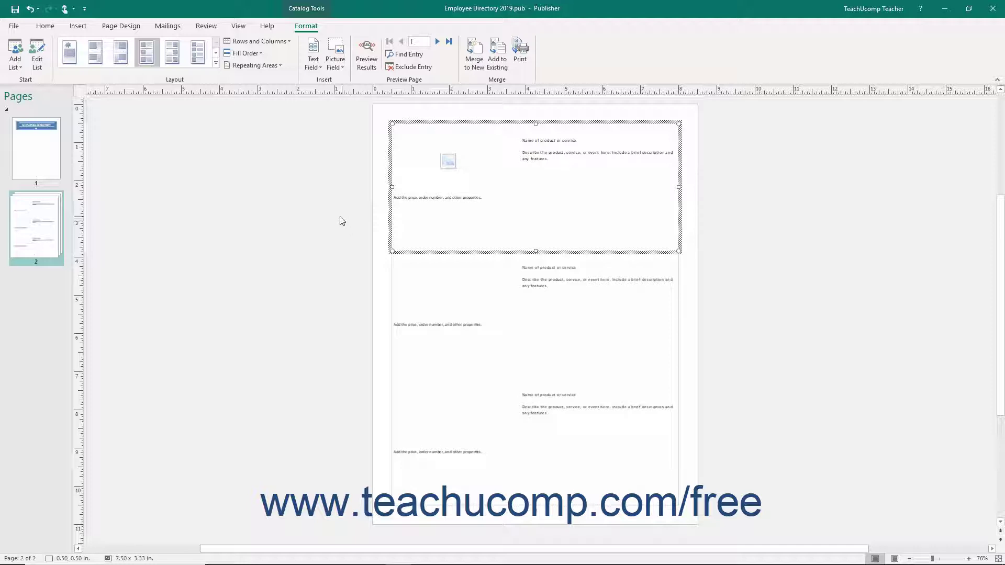
pyautogui.click(277, 43)
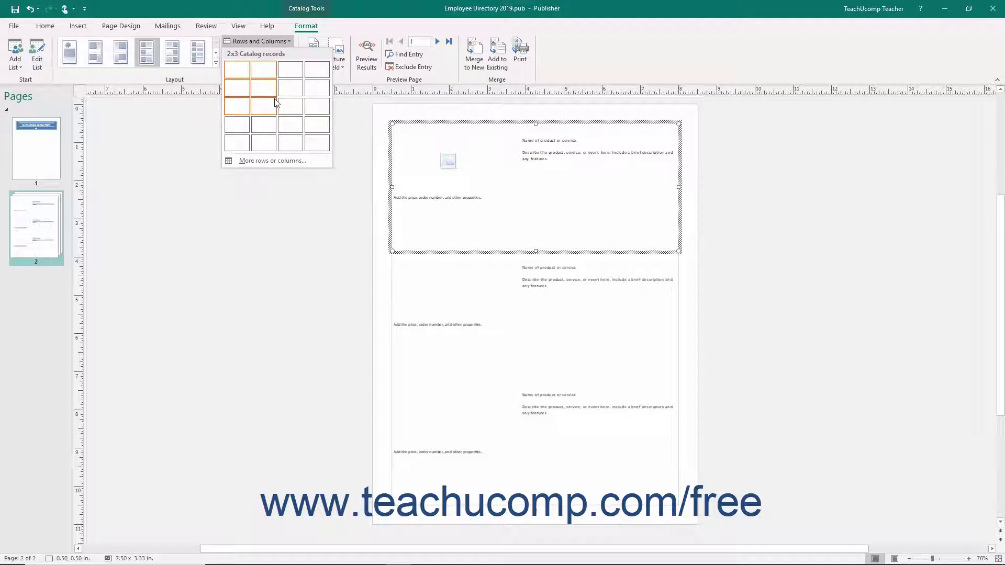
pyautogui.click(266, 42)
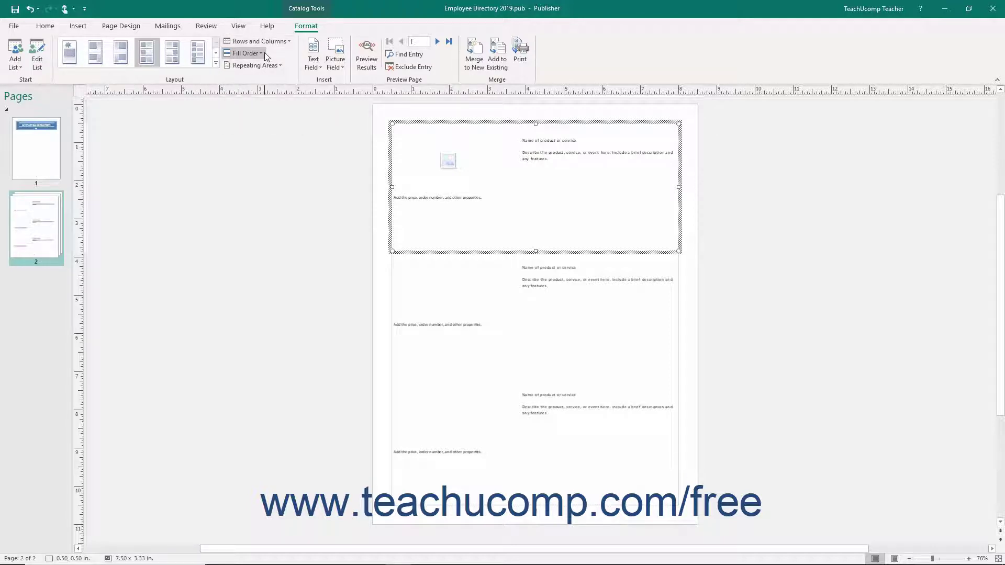
pyautogui.click(261, 54)
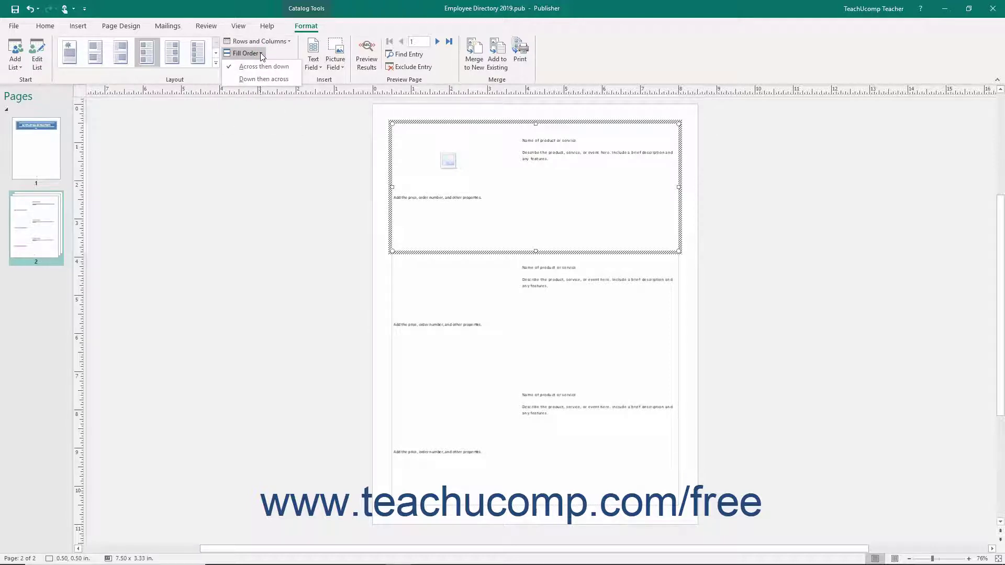
pyautogui.click(259, 79)
pyautogui.click(260, 53)
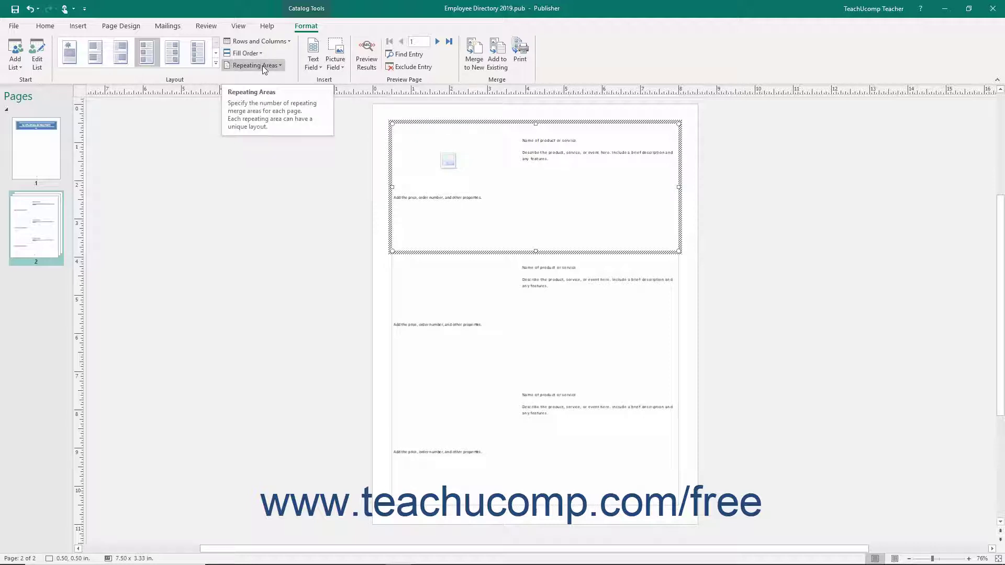
pyautogui.click(262, 65)
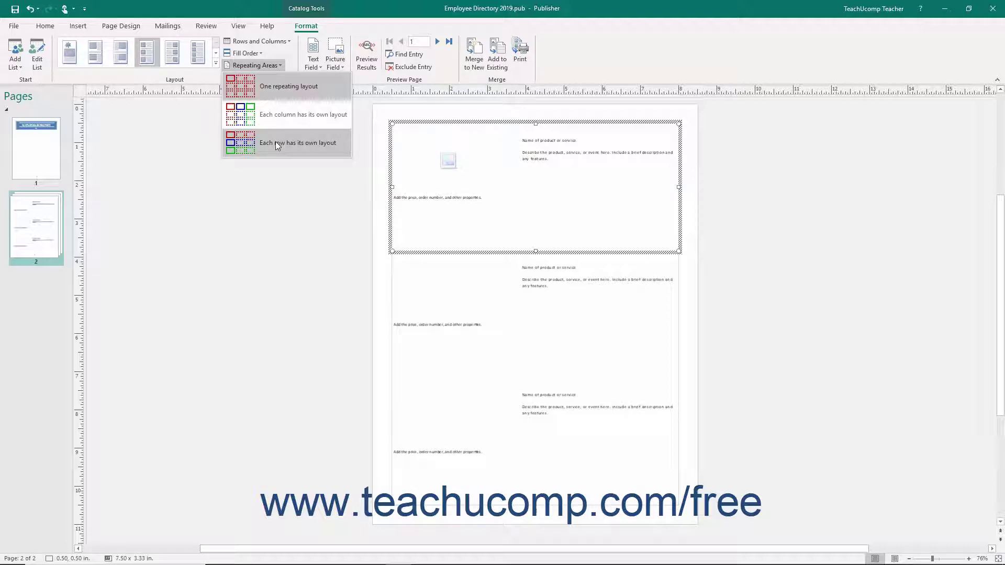
pyautogui.click(283, 85)
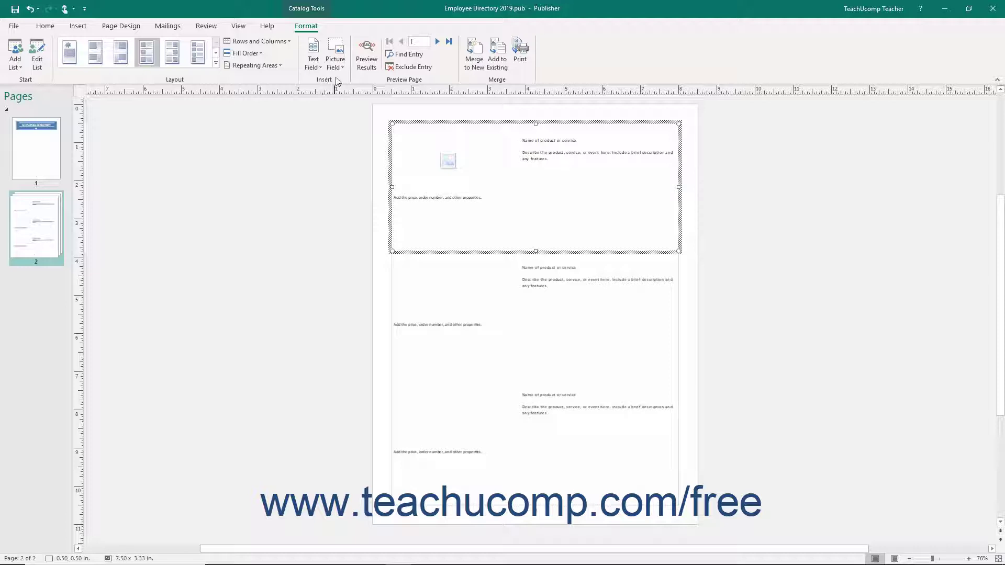
pyautogui.click(542, 142)
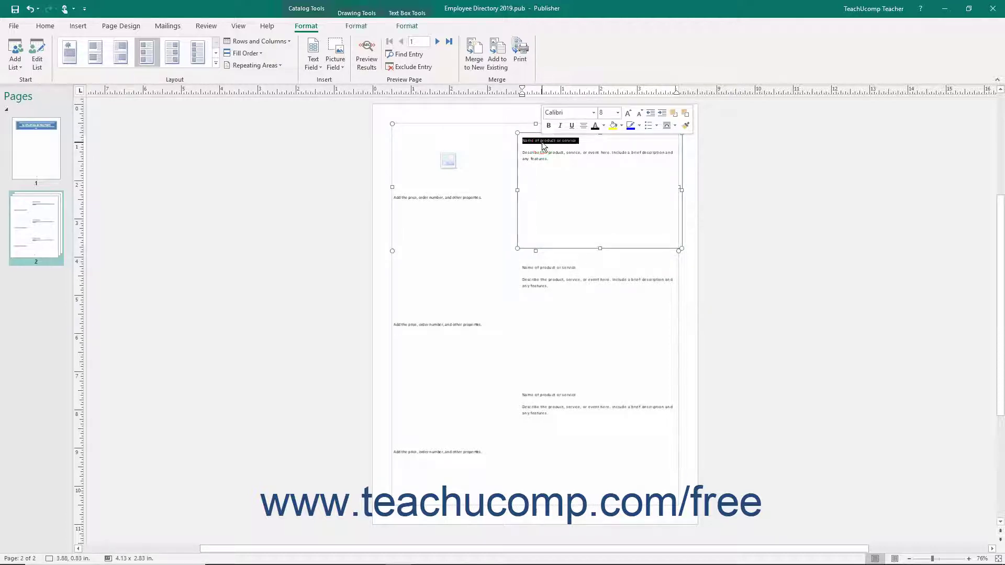
# - Replace the name placeholder with First Name and Last Name, and the description with Notes
pyautogui.click(316, 68)
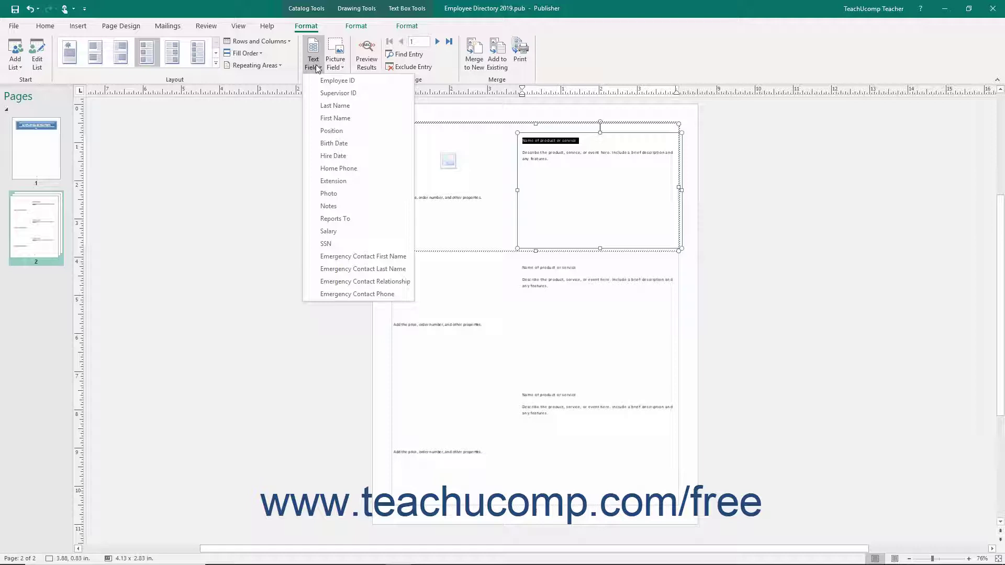
pyautogui.click(329, 118)
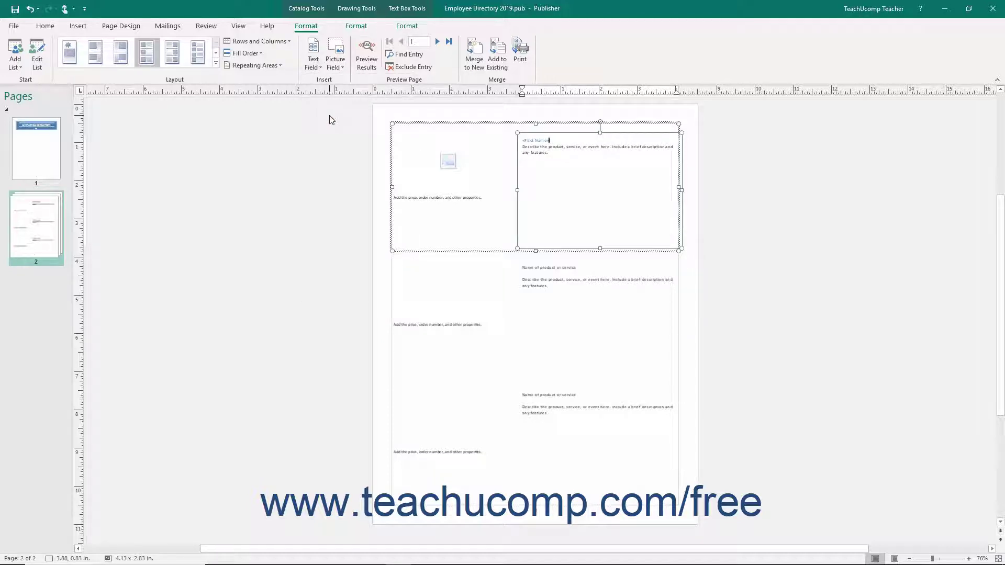
pyautogui.click(314, 61)
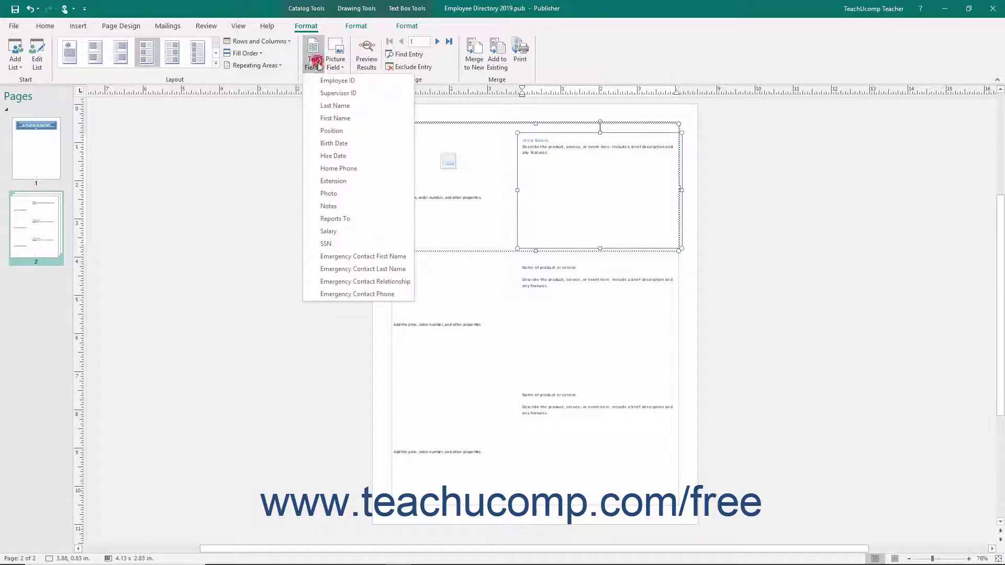
pyautogui.click(328, 105)
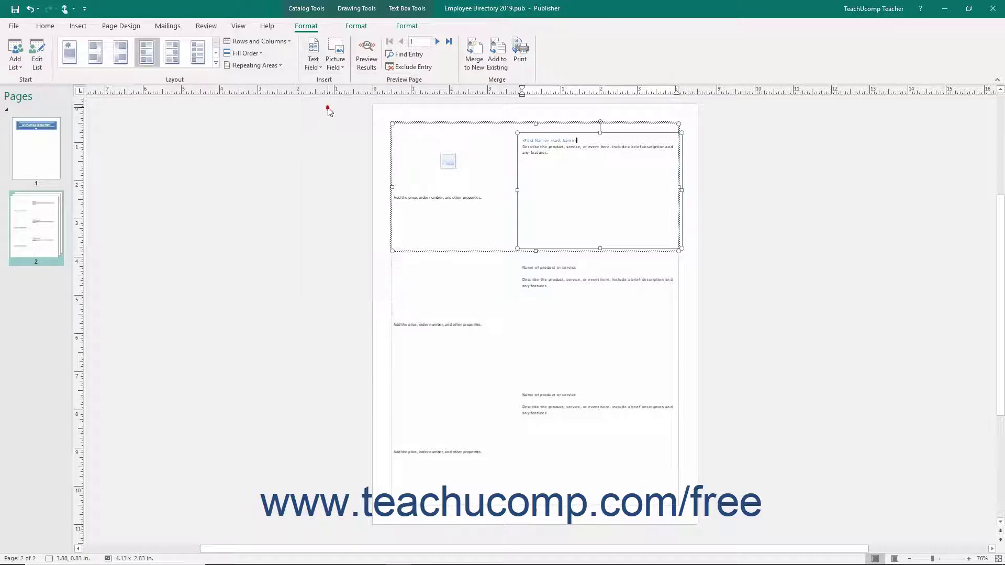
pyautogui.tripleClick(529, 152)
pyautogui.click(314, 64)
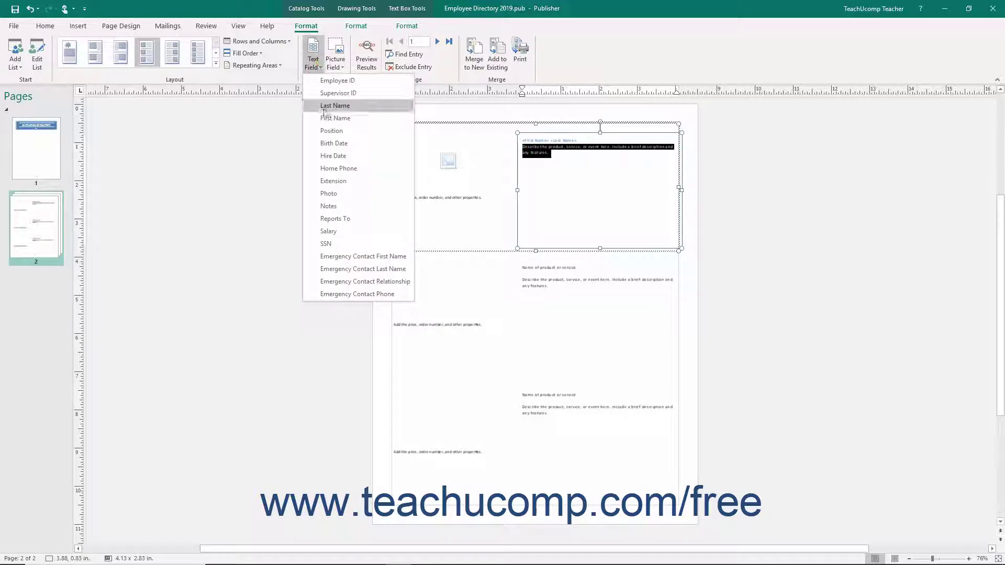
pyautogui.click(340, 206)
# - Replace the price placeholder text with the Position merge field
pyautogui.click(404, 196)
pyautogui.tripleClick(405, 198)
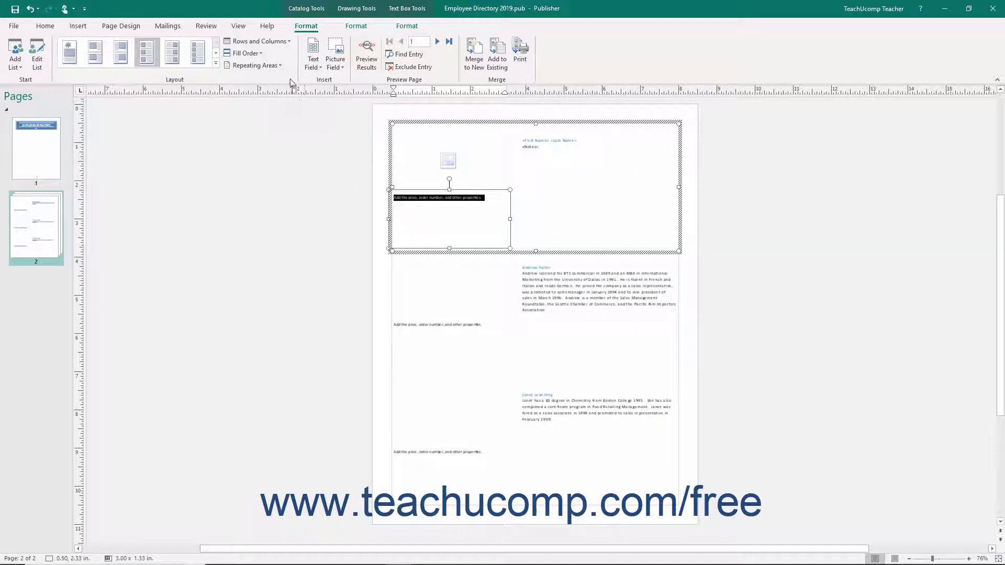
pyautogui.click(304, 64)
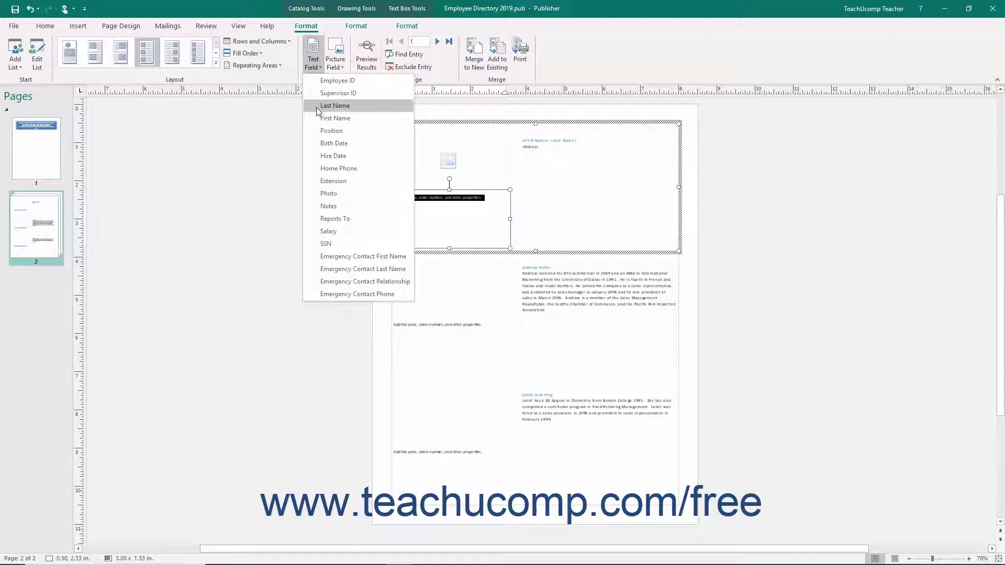
pyautogui.click(322, 130)
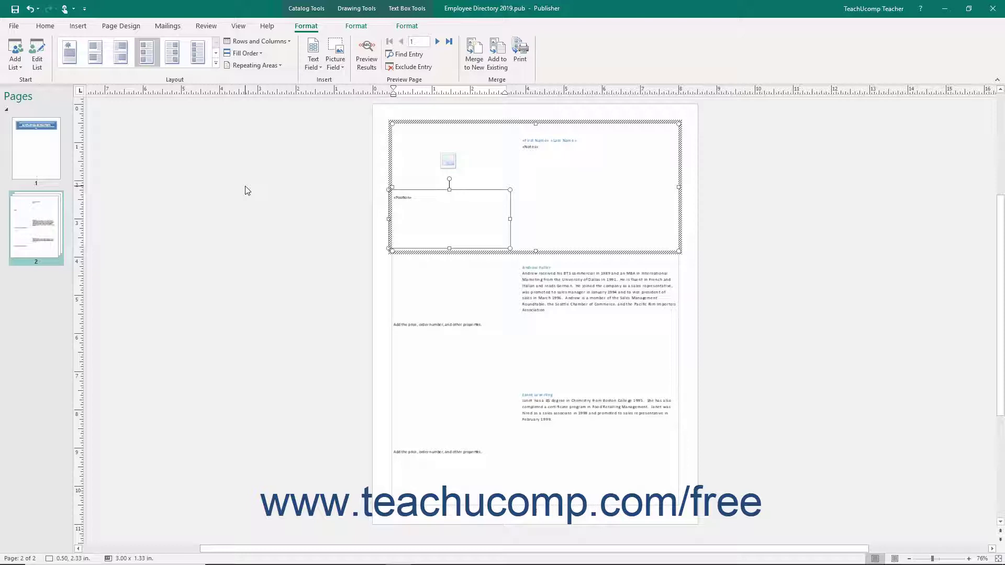
pyautogui.click(453, 162)
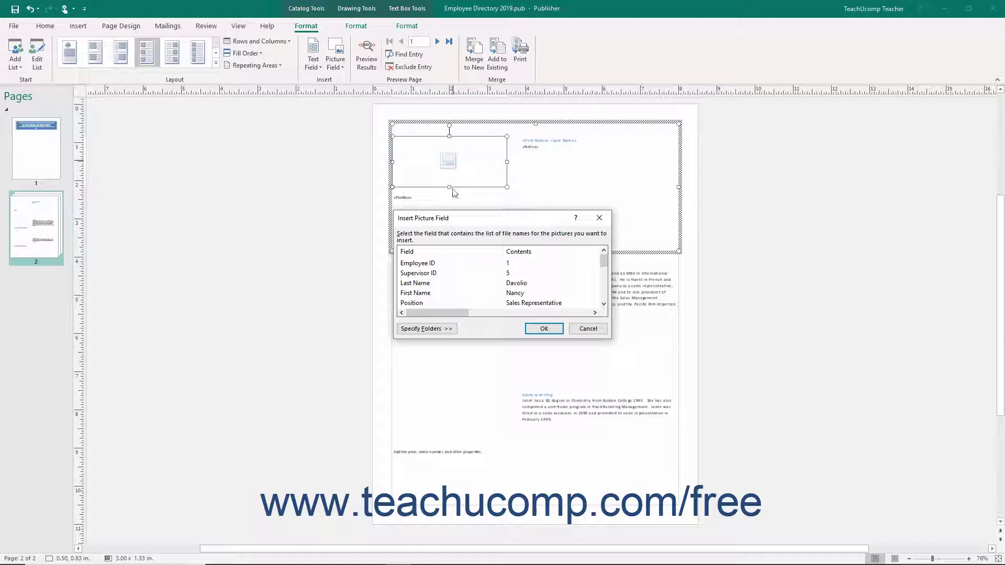
# - Link the catalog picture placeholder to the Photo field
pyautogui.scroll(-3, 494, 292)
pyautogui.click(494, 292)
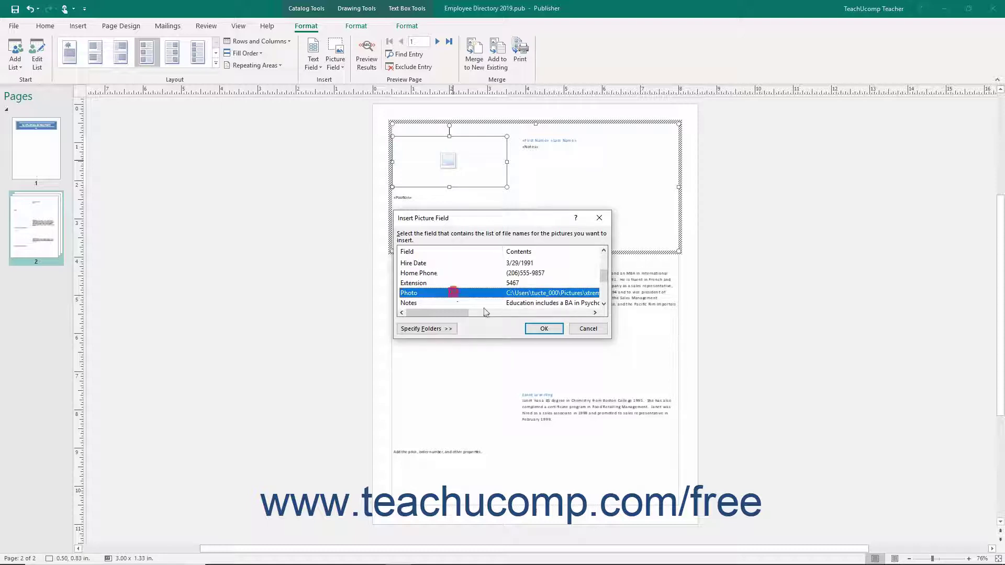
pyautogui.click(543, 328)
# - Insert an extra Photo picture field, then undo it
pyautogui.moveTo(417, 144); pyautogui.dragTo(417, 197)
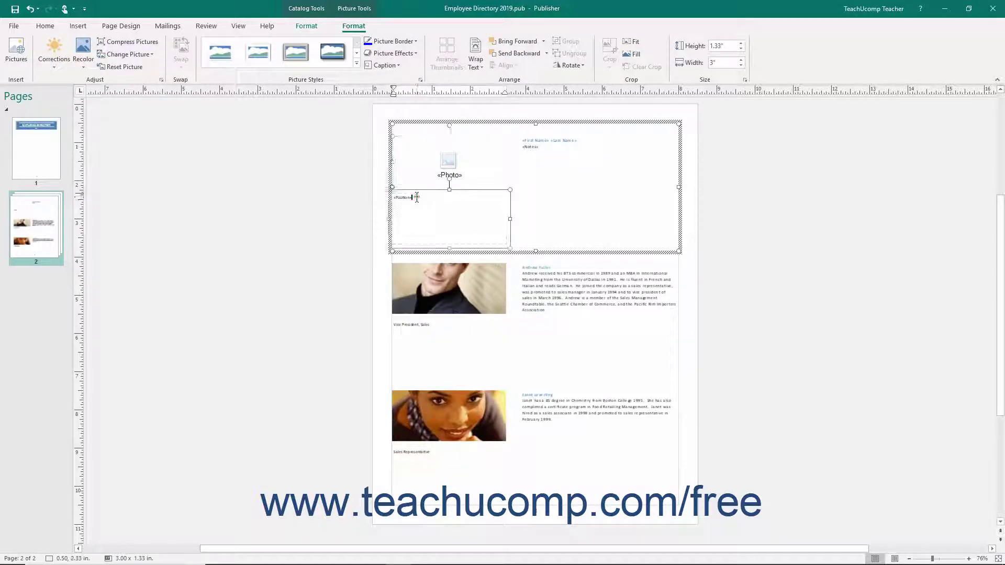
pyautogui.click(417, 197)
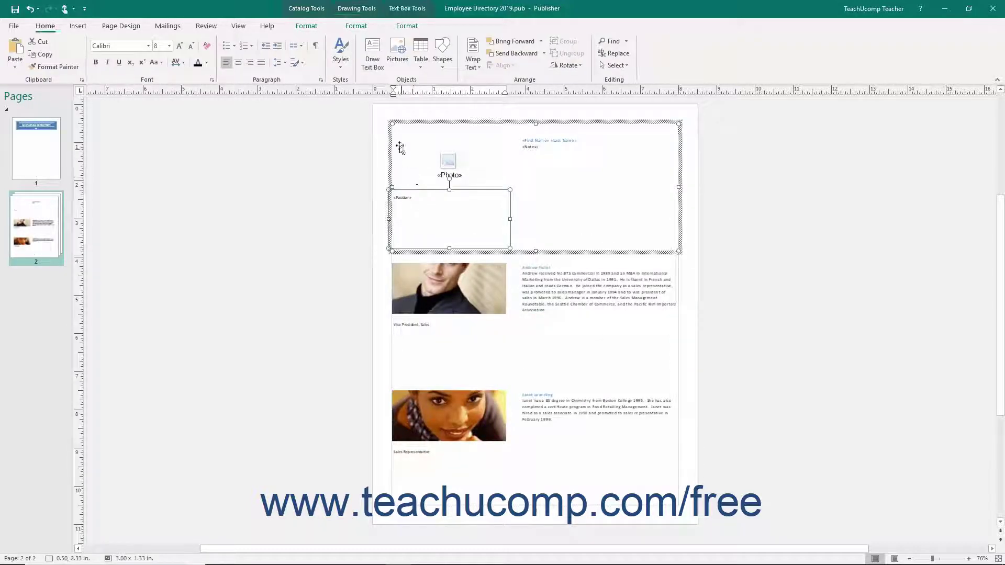
pyautogui.click(310, 28)
pyautogui.click(335, 67)
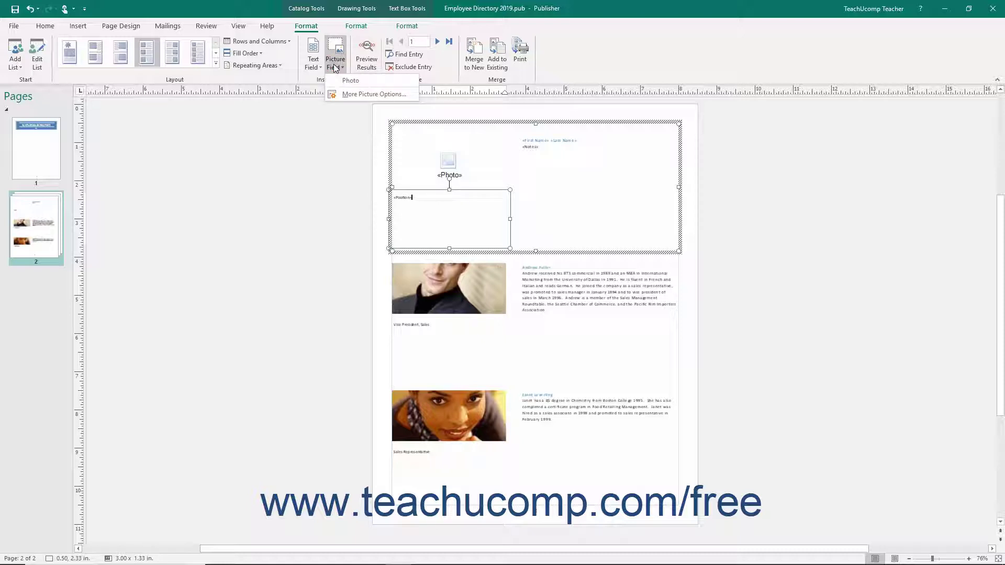
pyautogui.click(349, 83)
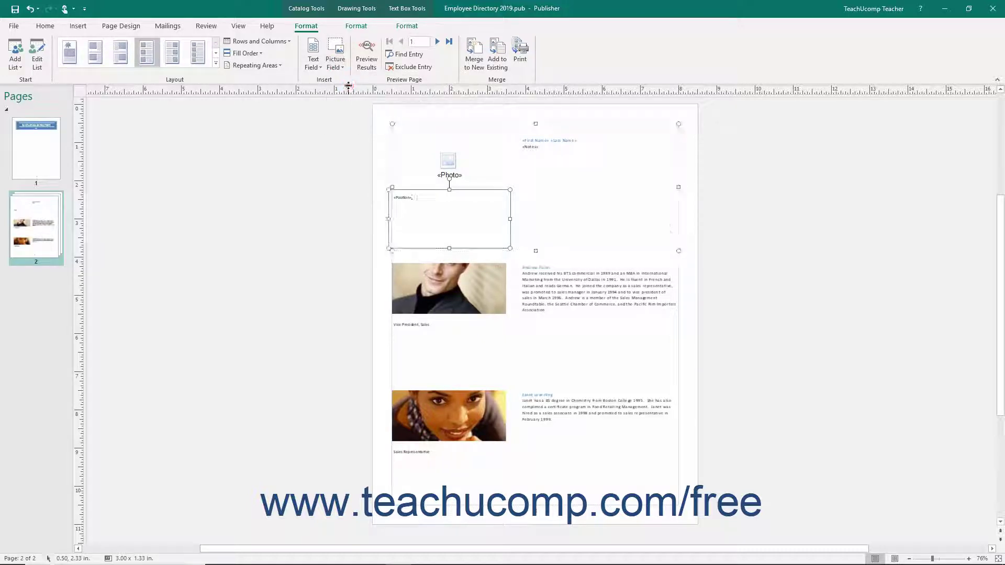
pyautogui.click(30, 9)
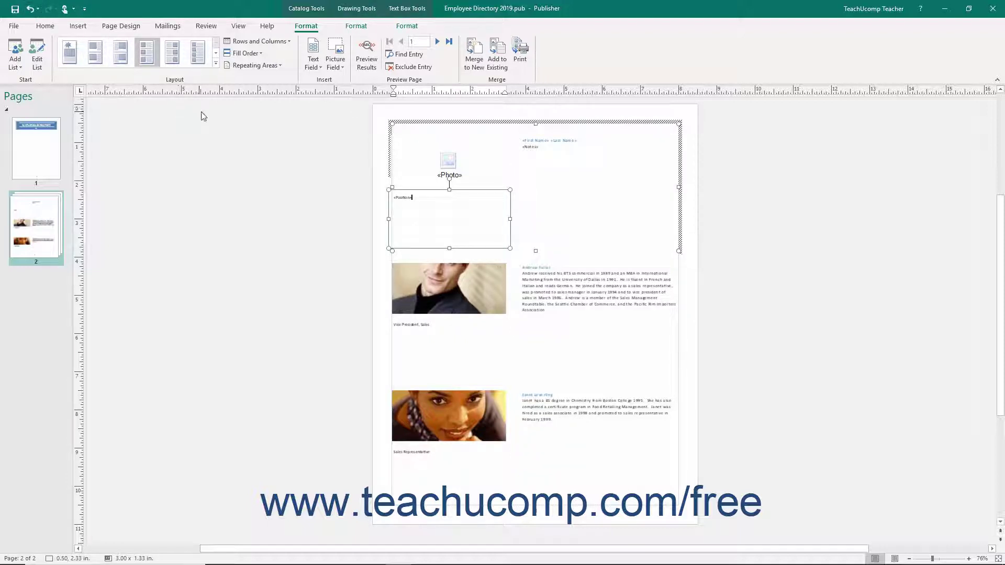
# - Choose Photo as the source field in the full Insert Picture Field options
pyautogui.click(342, 65)
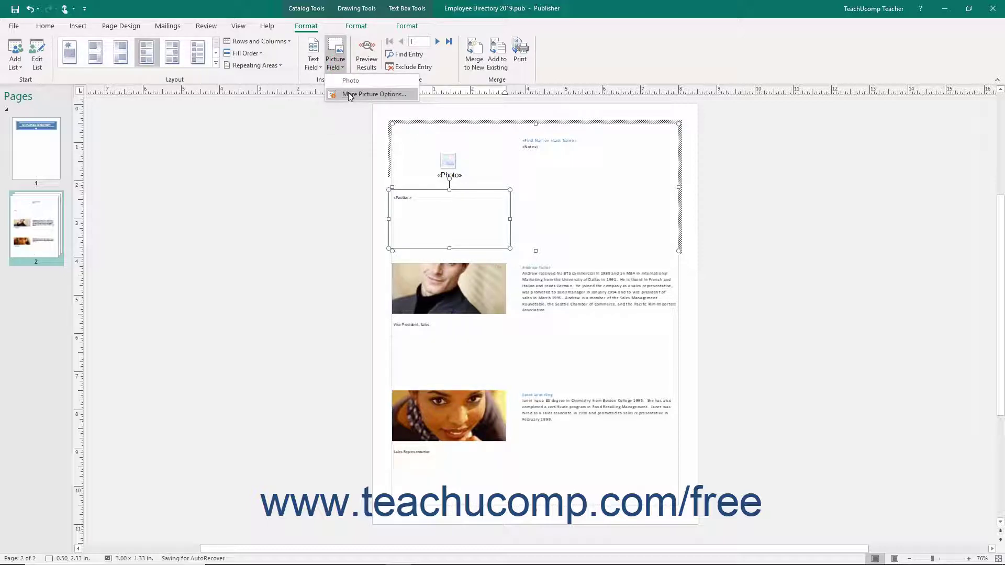
pyautogui.click(348, 94)
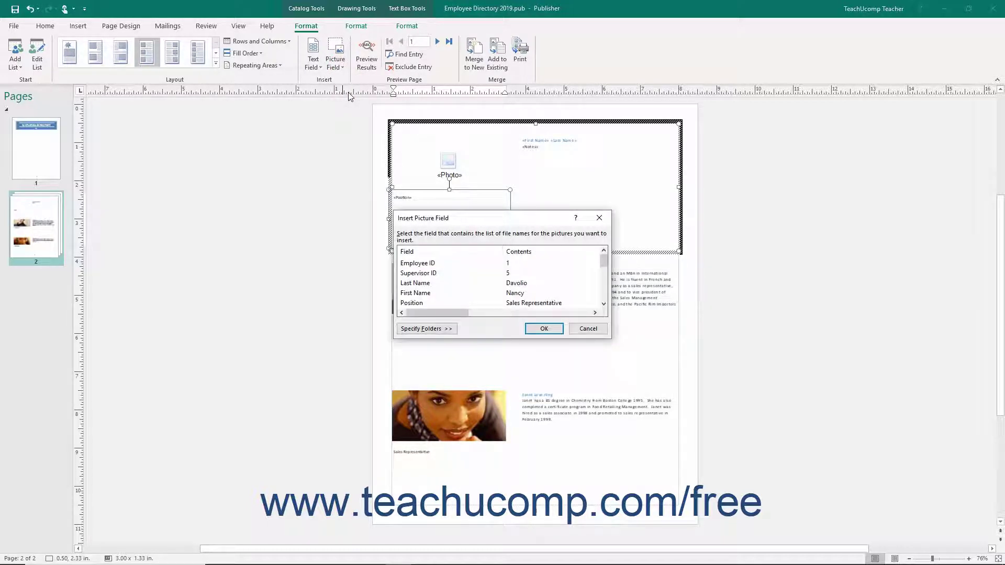
pyautogui.scroll(-2, 505, 293)
pyautogui.click(505, 293)
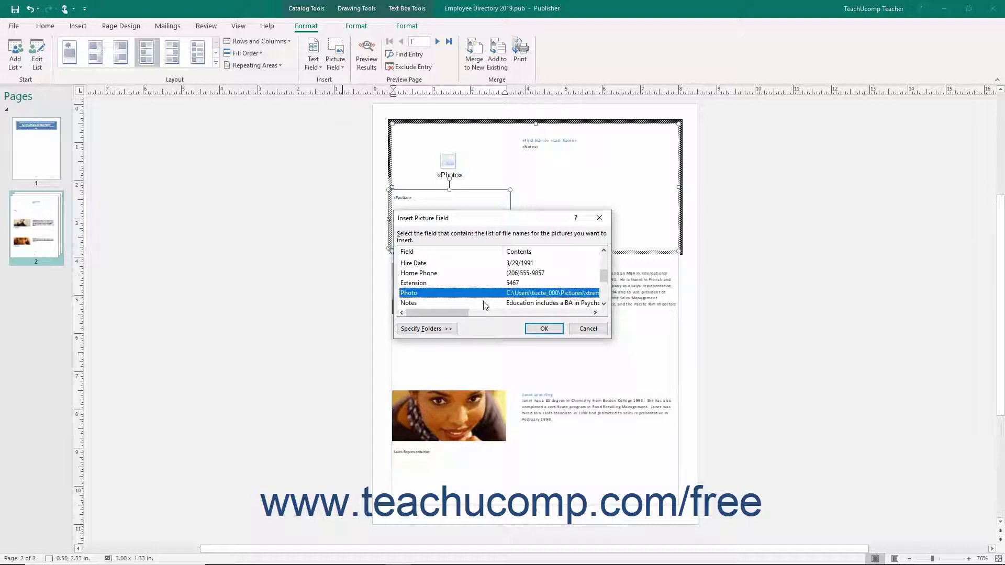
pyautogui.moveTo(445, 312); pyautogui.dragTo(508, 321)
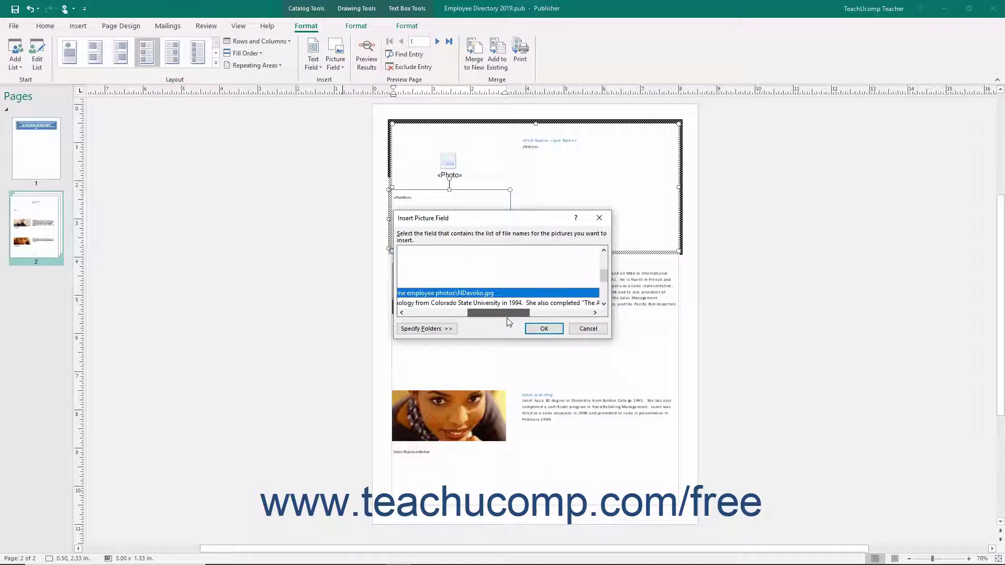
pyautogui.moveTo(507, 322); pyautogui.dragTo(430, 321)
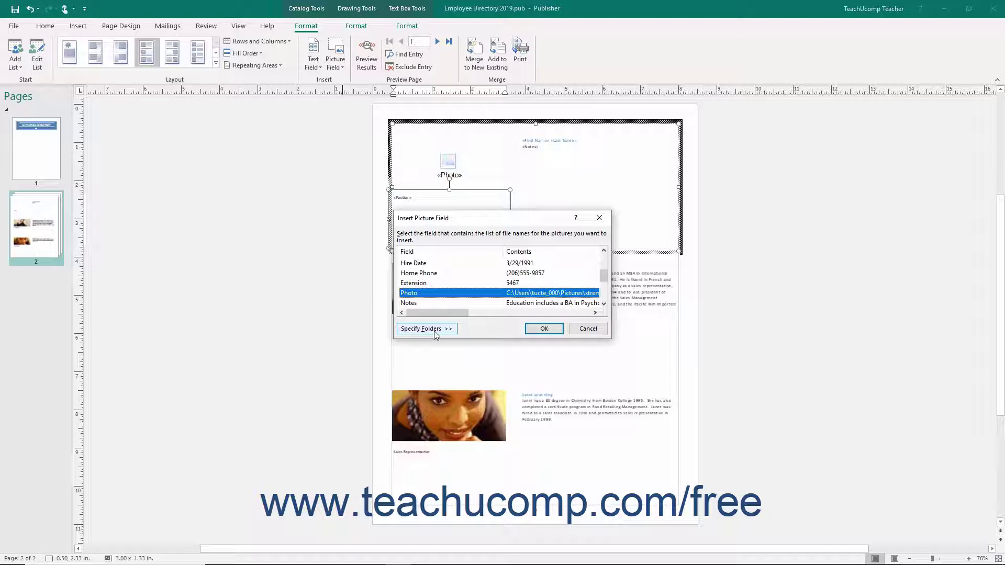
# - Add Documents\cr_xi_xtreme_rep_smpl_en as a picture search folder, then undo the inserted field
pyautogui.click(434, 330)
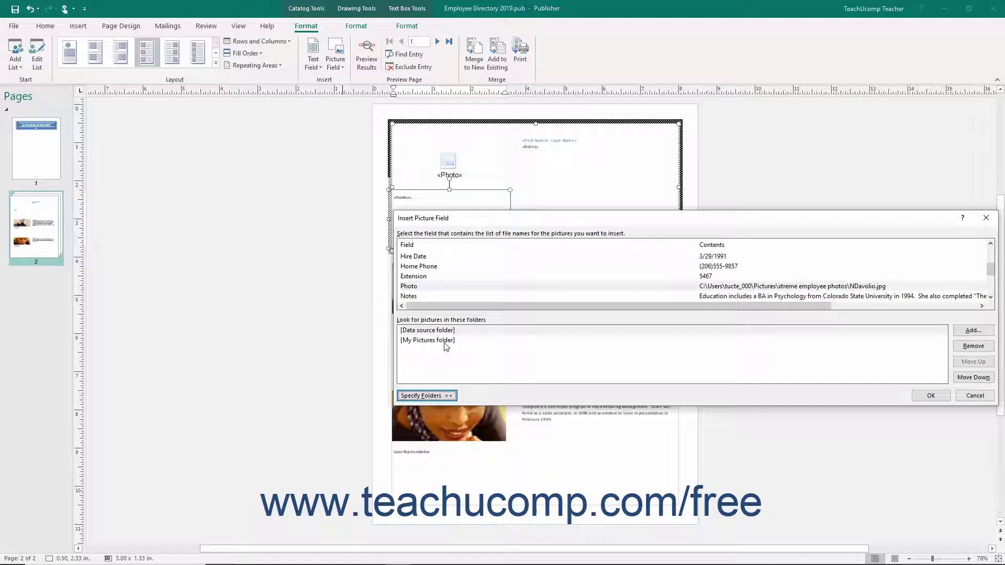
pyautogui.click(965, 333)
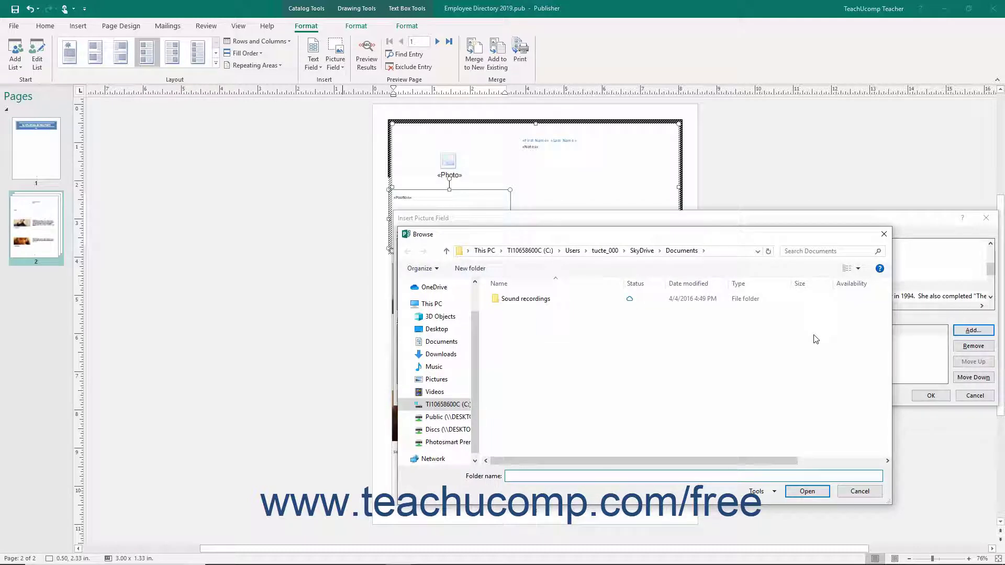
pyautogui.click(441, 341)
pyautogui.click(562, 343)
pyautogui.doubleClick(562, 343)
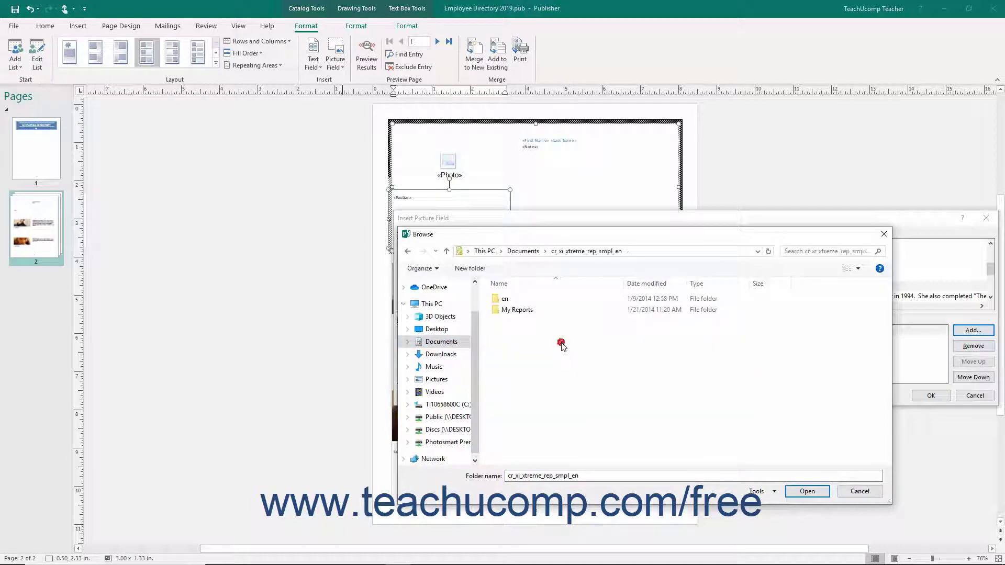
pyautogui.click(798, 491)
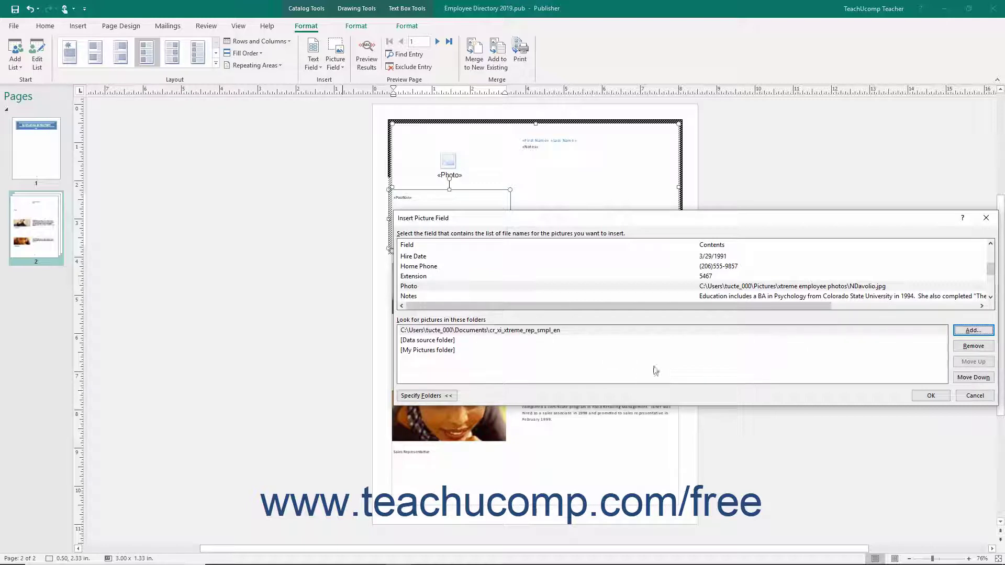
pyautogui.click(514, 350)
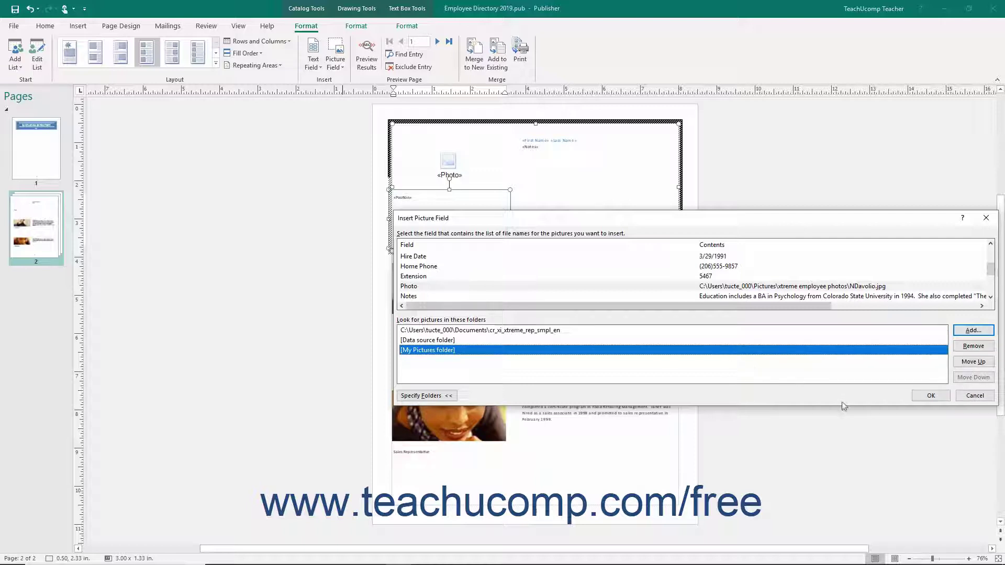
pyautogui.click(428, 396)
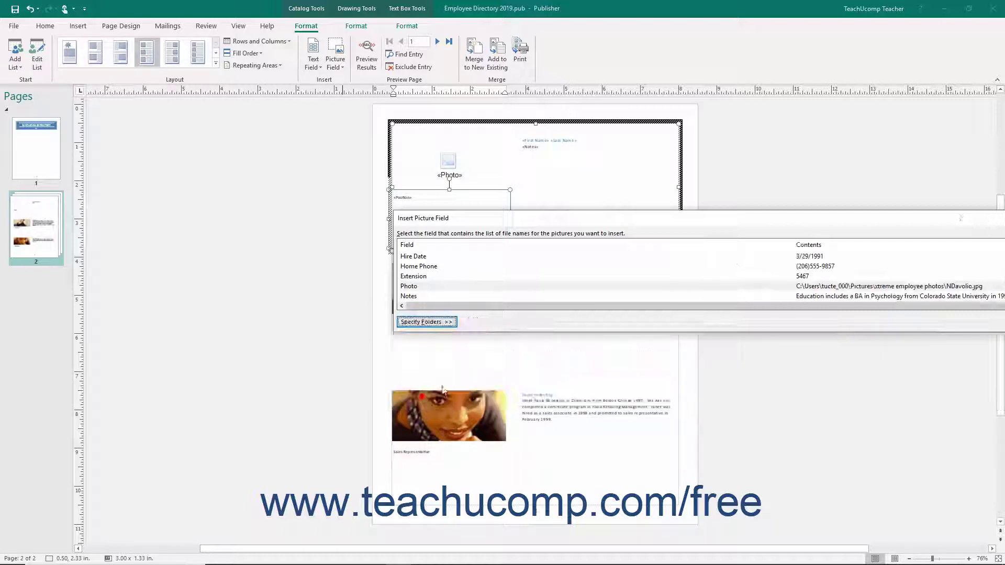
pyautogui.click(904, 330)
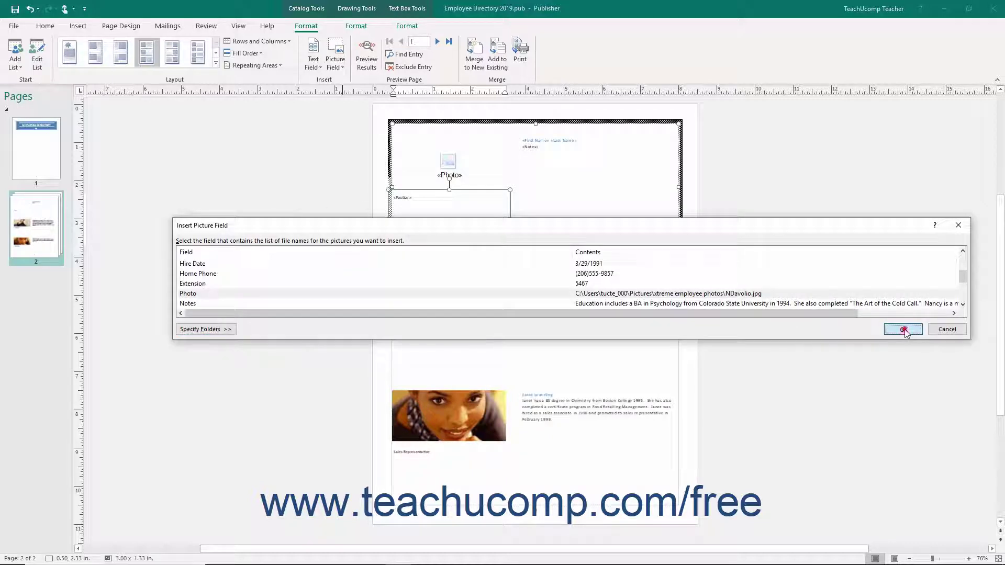
pyautogui.click(33, 9)
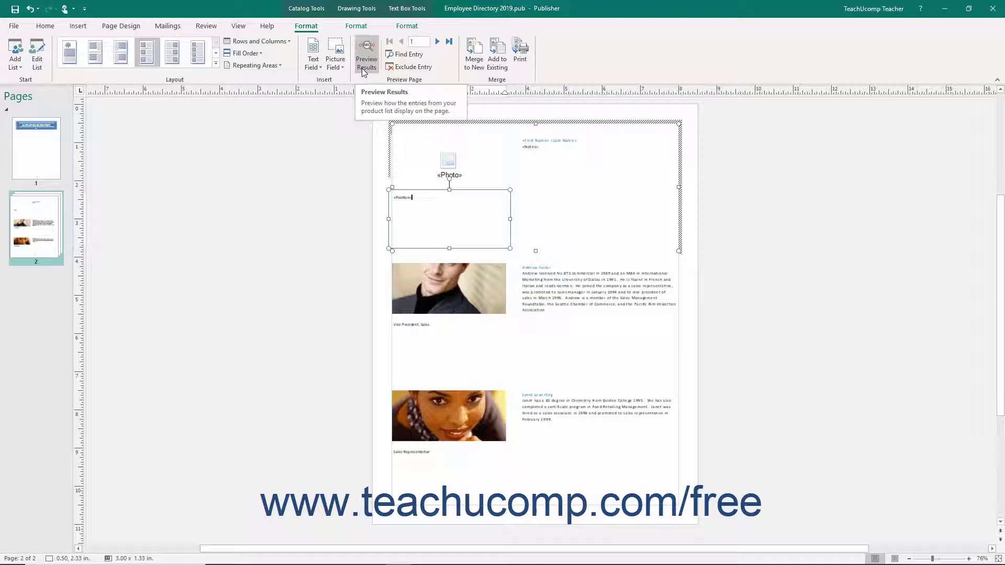
# - Preview merged employee records forward and back to page one, then return to placeholders and open the Photo field settings
pyautogui.click(362, 68)
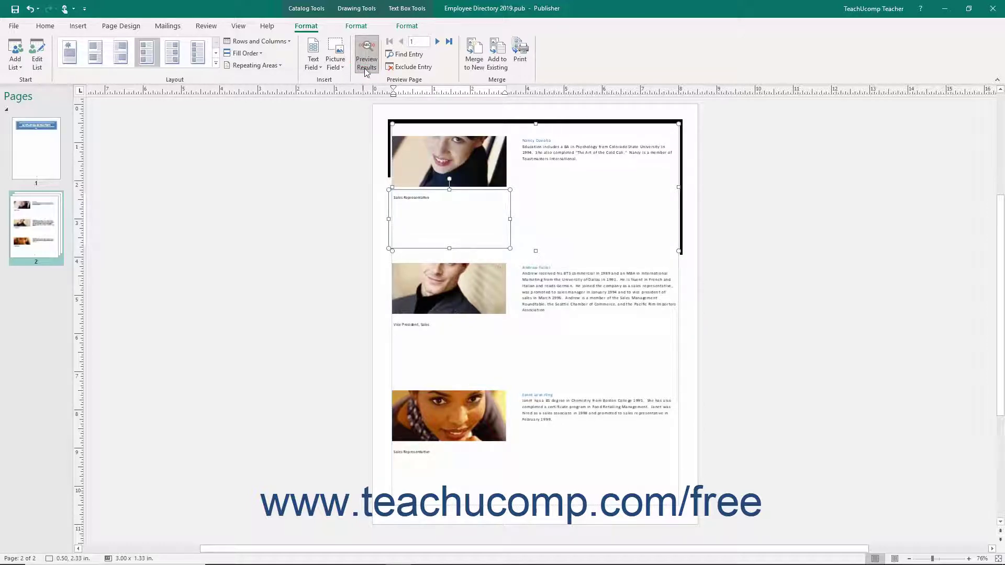
pyautogui.click(435, 45)
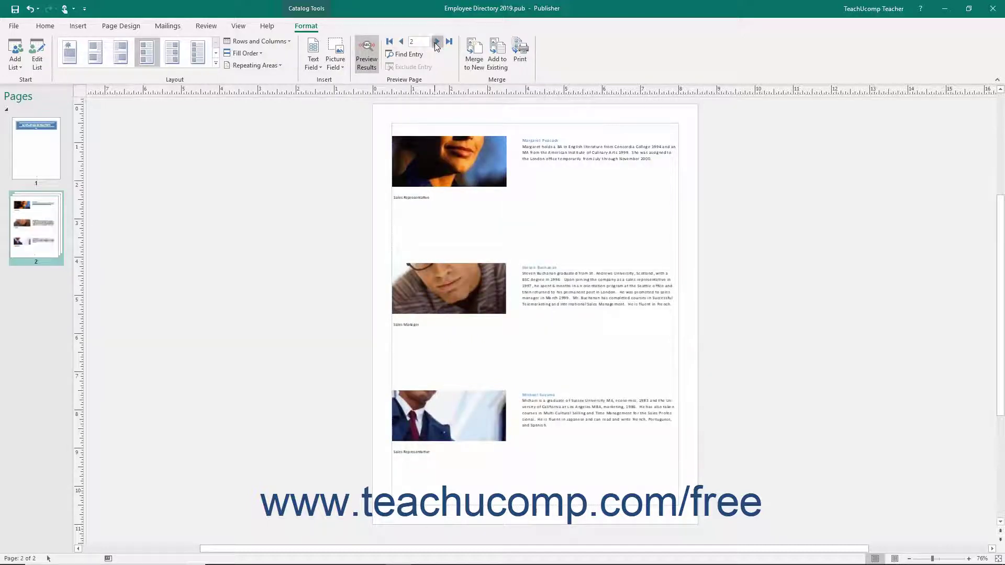
pyautogui.click(436, 45)
pyautogui.click(402, 42)
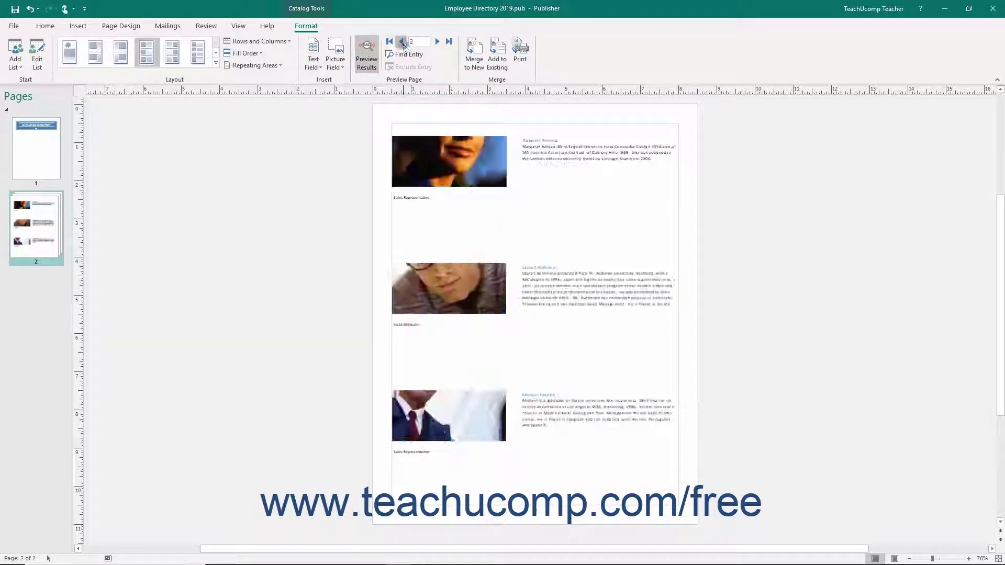
pyautogui.click(402, 42)
pyautogui.click(378, 55)
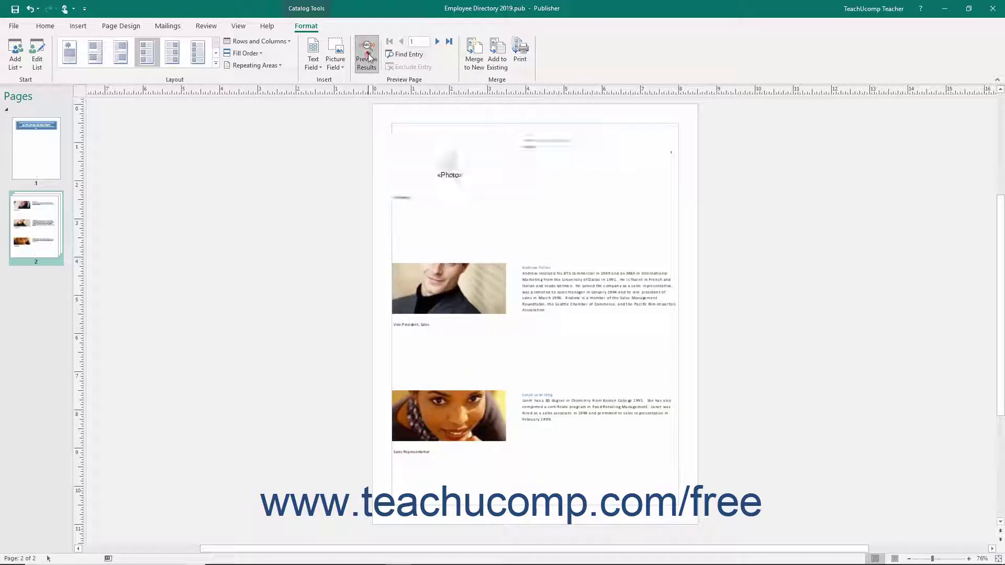
pyautogui.click(448, 162)
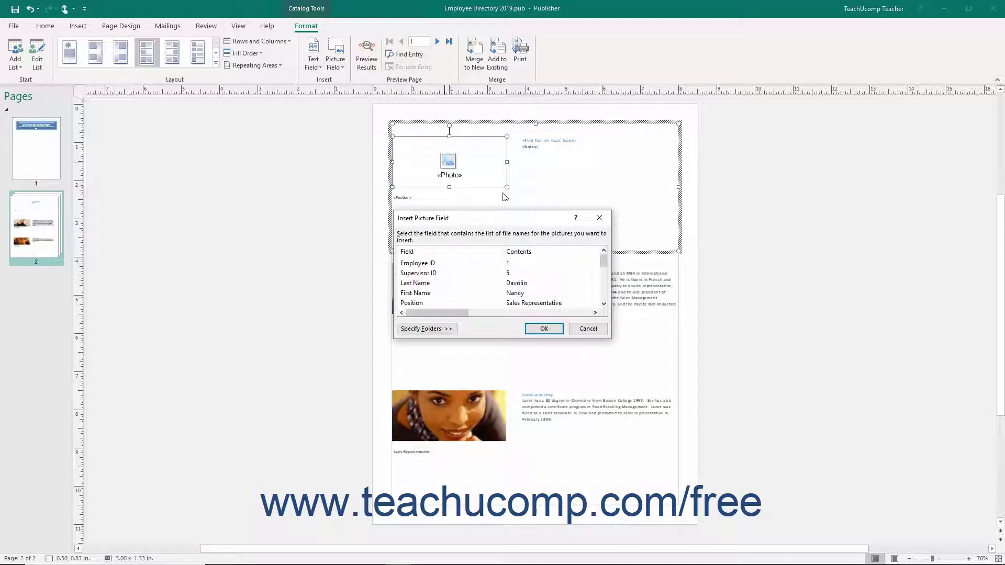
# - Enlarge the Photo frame and shorten the Position text box from the top
pyautogui.click(586, 328)
pyautogui.moveTo(506, 187); pyautogui.dragTo(578, 189)
pyautogui.click(520, 192)
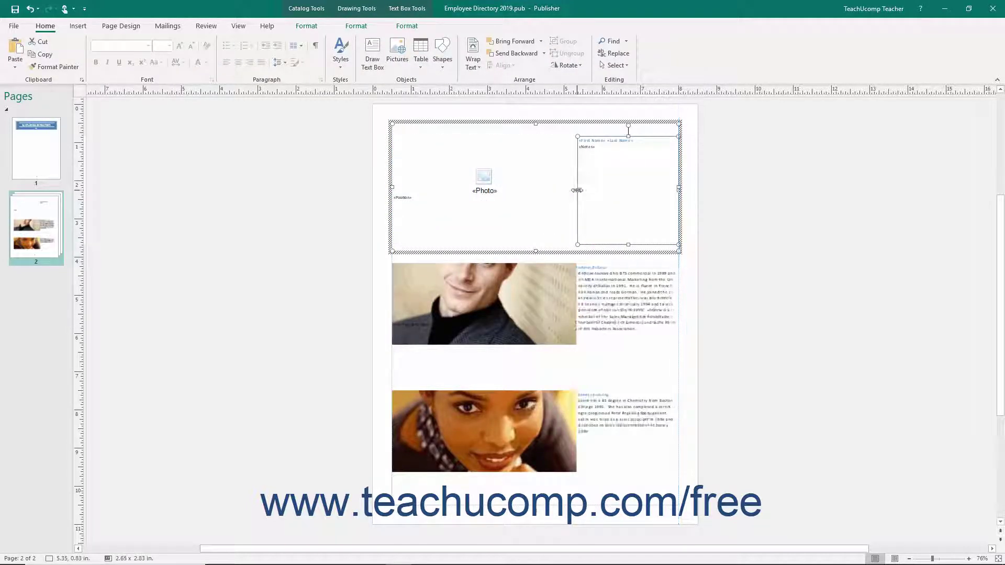
pyautogui.click(416, 200)
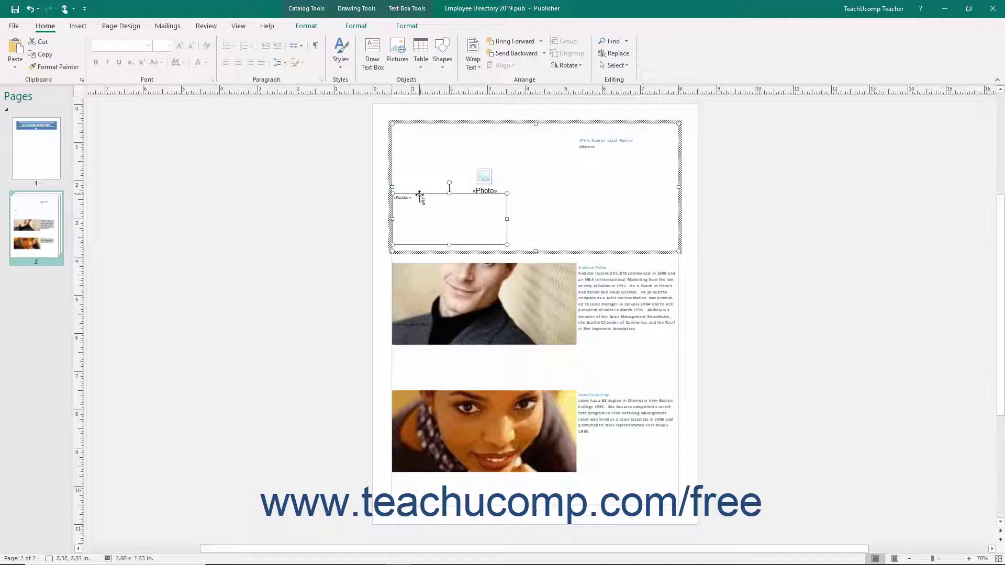
pyautogui.moveTo(449, 193); pyautogui.dragTo(448, 215)
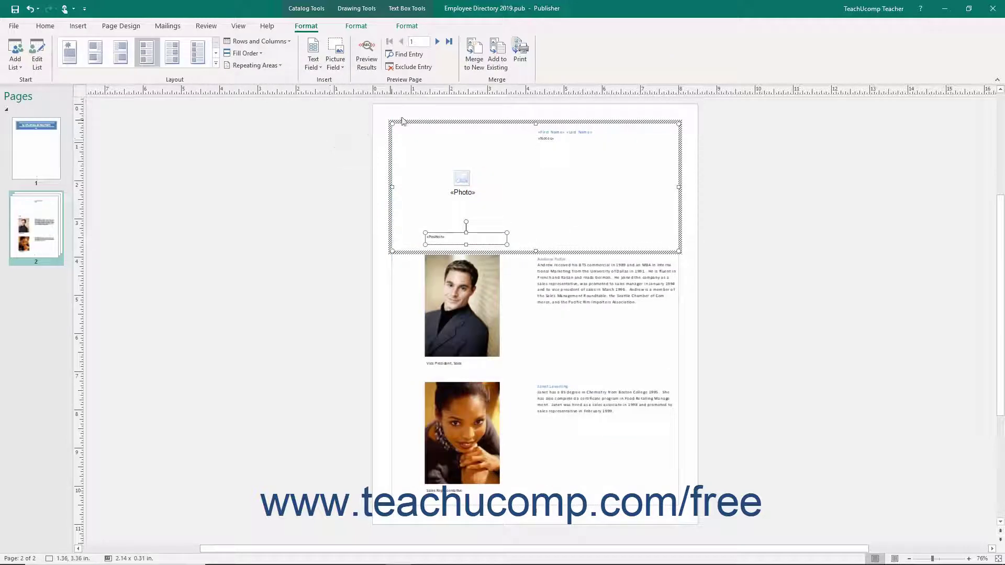
pyautogui.click(478, 63)
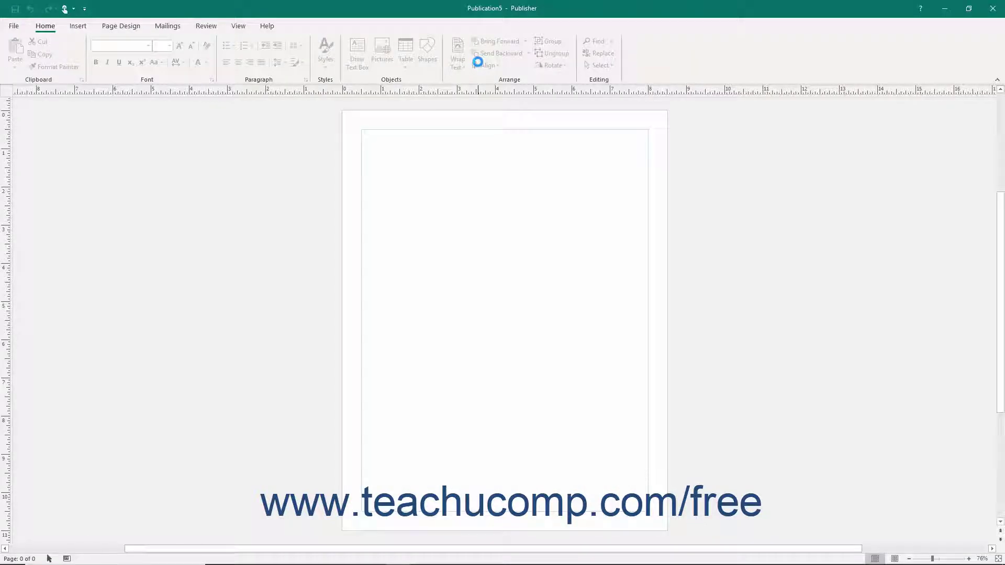
pyautogui.click(54, 252)
pyautogui.click(42, 311)
pyautogui.click(36, 390)
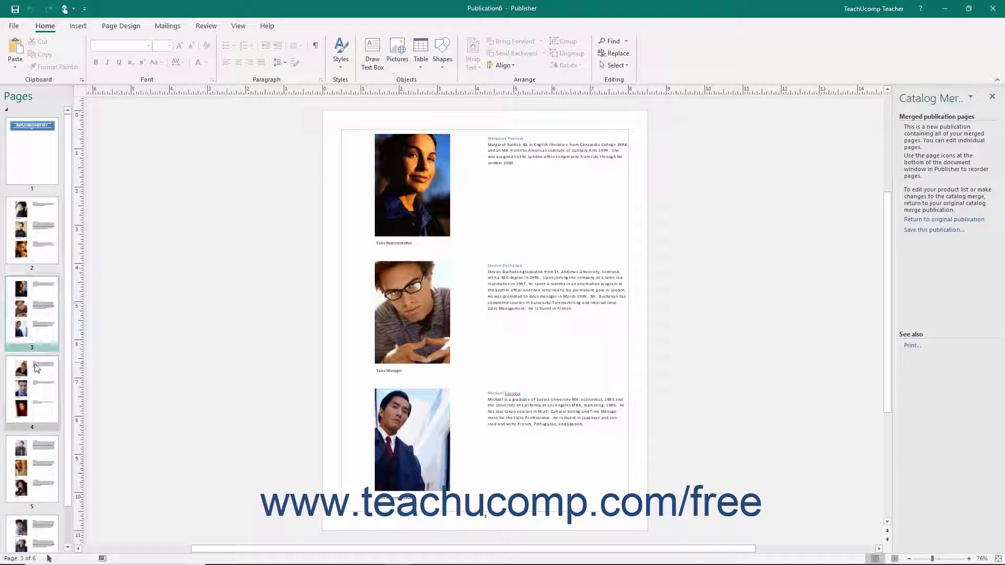
pyautogui.click(35, 469)
pyautogui.click(991, 8)
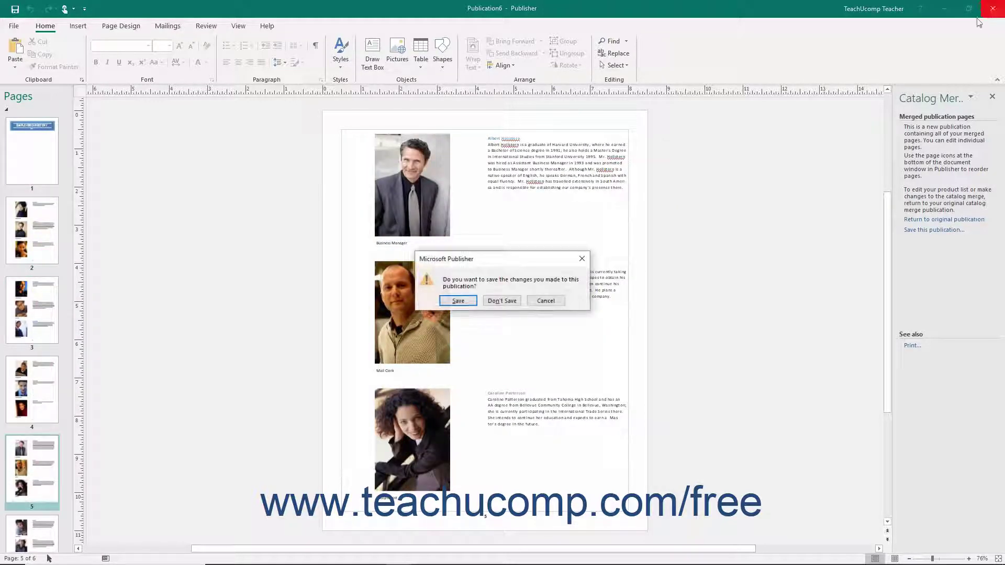
pyautogui.click(501, 301)
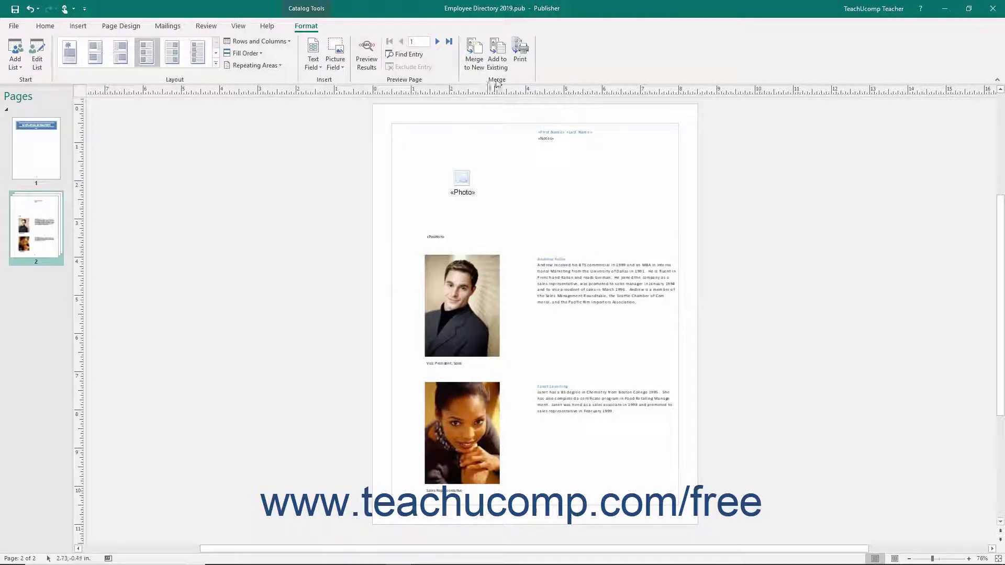
pyautogui.click(500, 67)
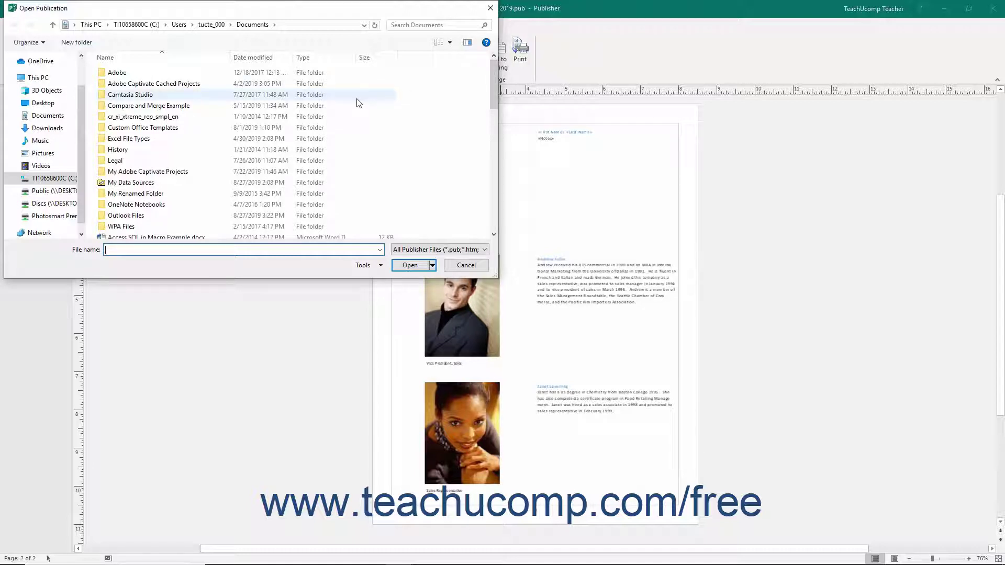
pyautogui.click(465, 264)
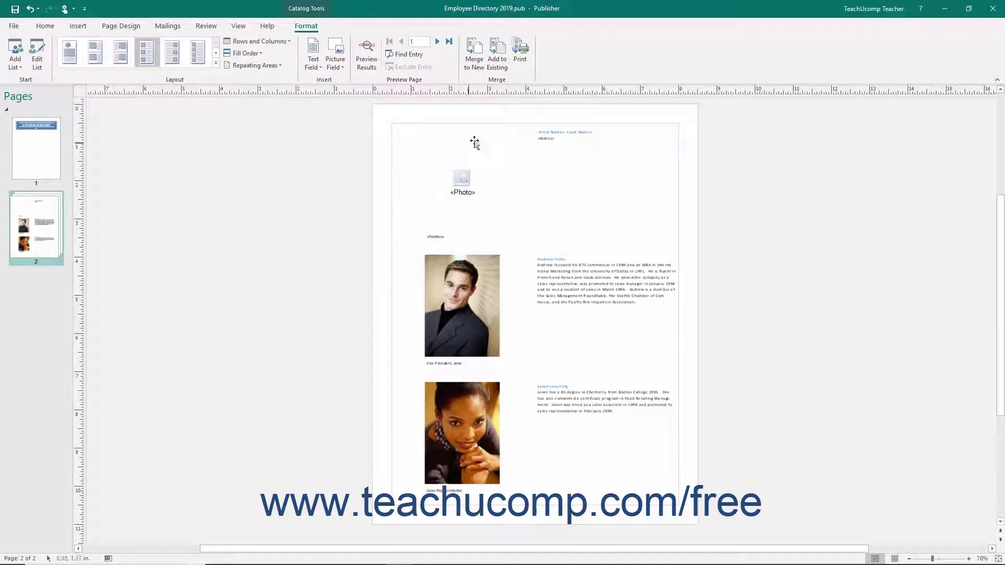
pyautogui.click(523, 52)
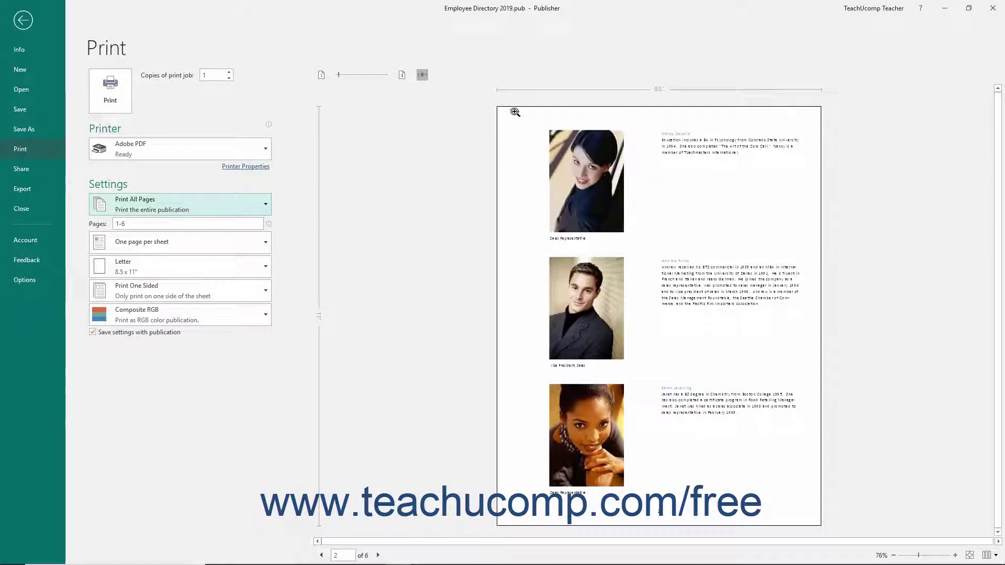
# - Select HP Photosmart Prem C310 series as the printer for the merged pages
pyautogui.click(266, 148)
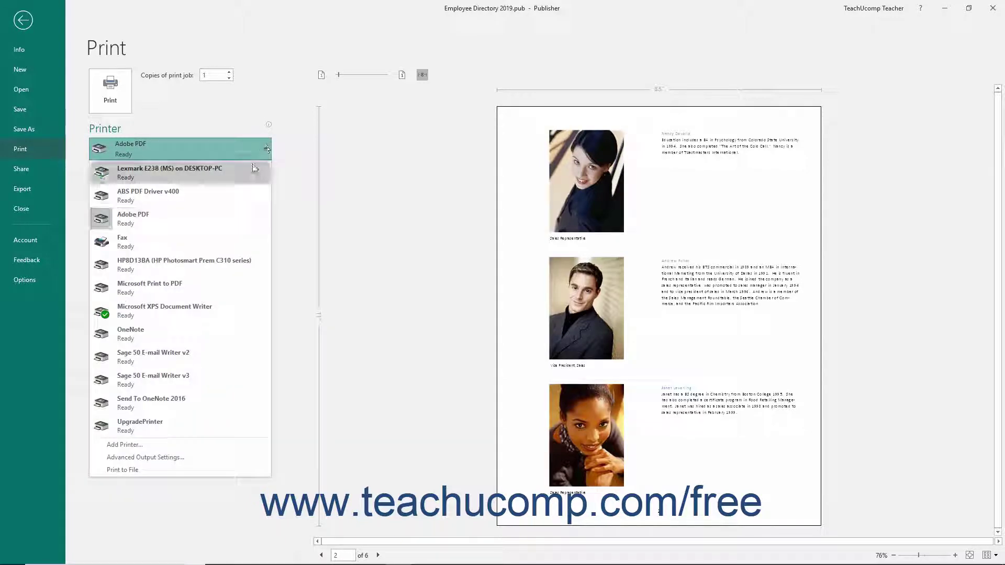
pyautogui.click(241, 265)
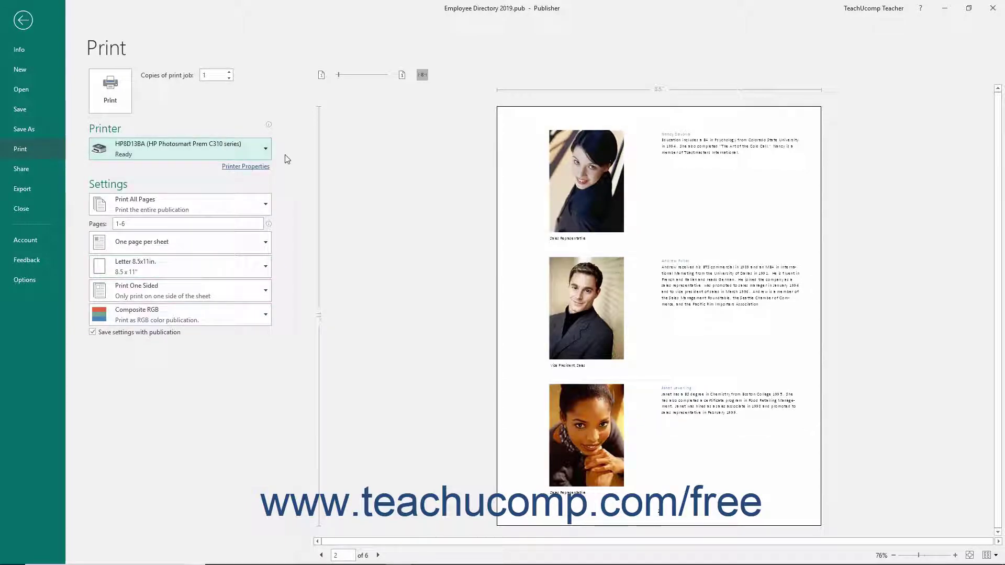